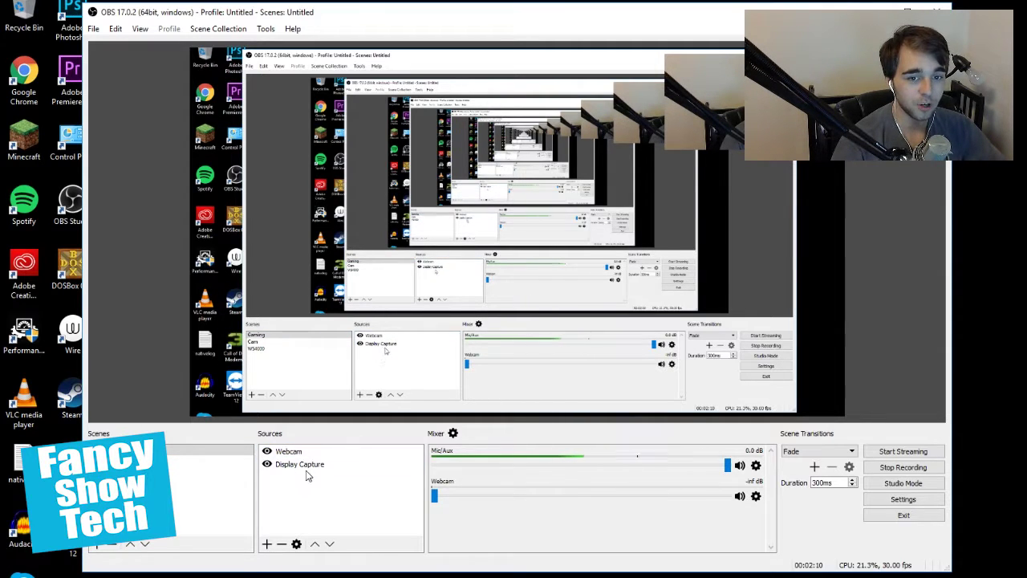
Select the Webcam source, check the VoiceMeeter Banana mixer, and review advanced audio properties
{"action": "left_click", "coordinate": [311, 454]}
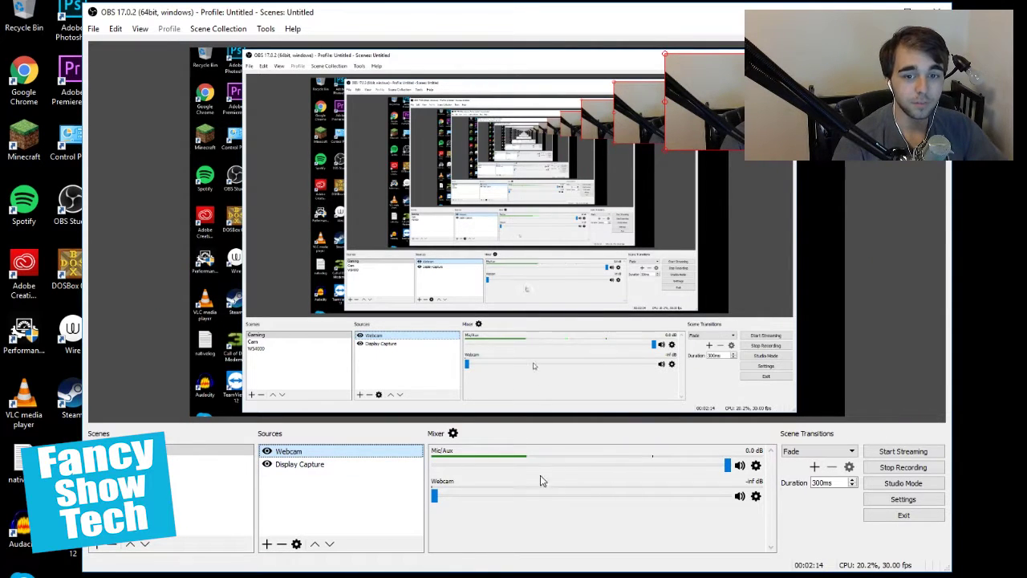
{"action": "key", "text": "alt+Tab"}
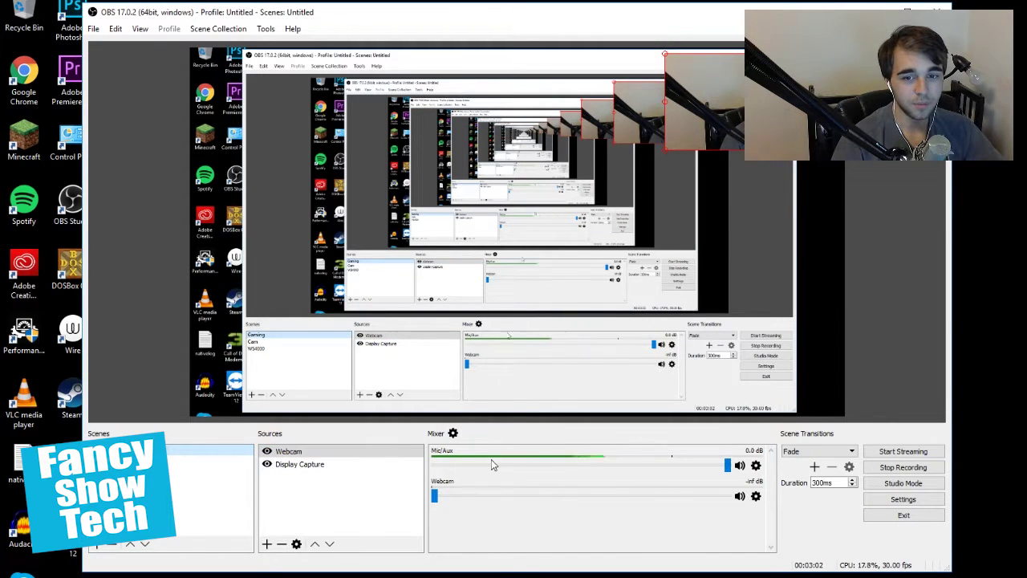
{"action": "left_click", "coordinate": [453, 433]}
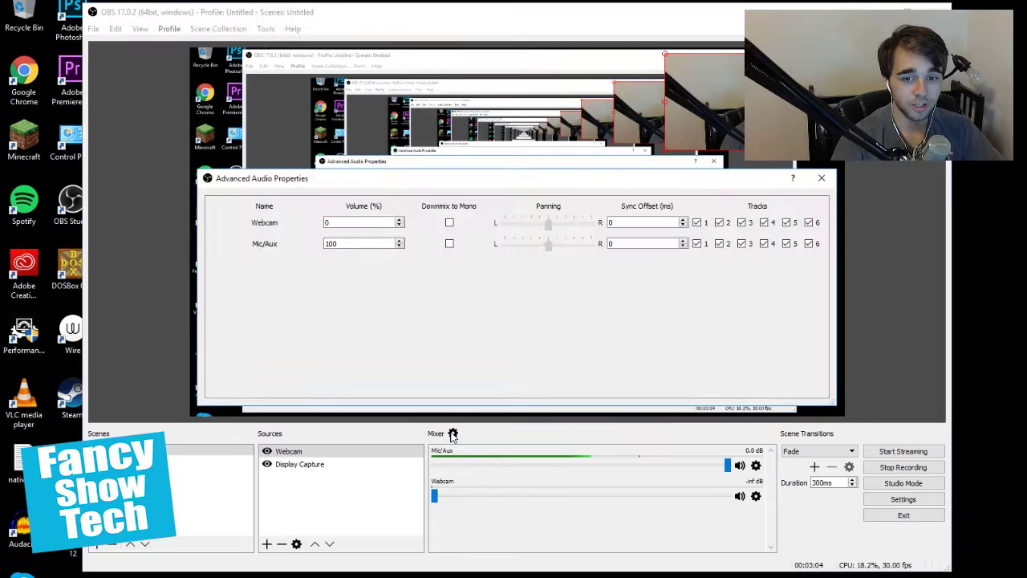
{"action": "left_click", "coordinate": [821, 177]}
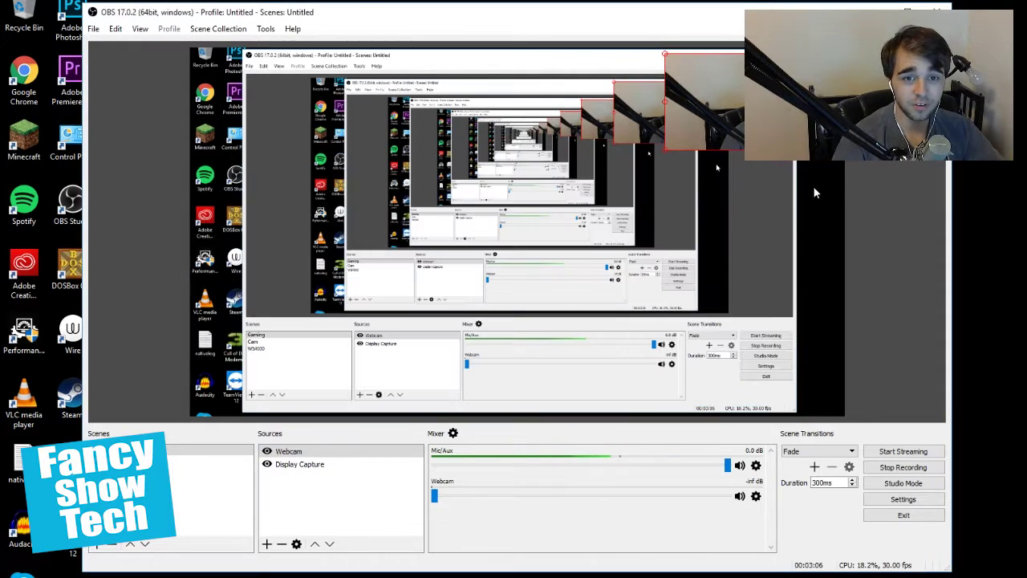
Check the Mic/Aux source's device without changes, and briefly toggle Studio Mode on and off
{"action": "left_click", "coordinate": [755, 465]}
{"action": "left_click", "coordinate": [777, 487]}
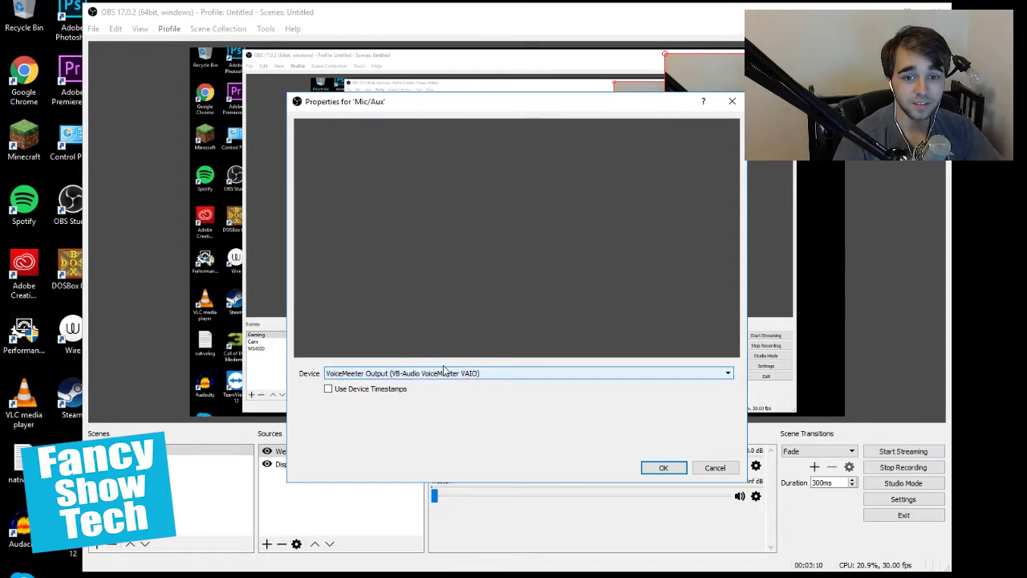
{"action": "left_click", "coordinate": [715, 467]}
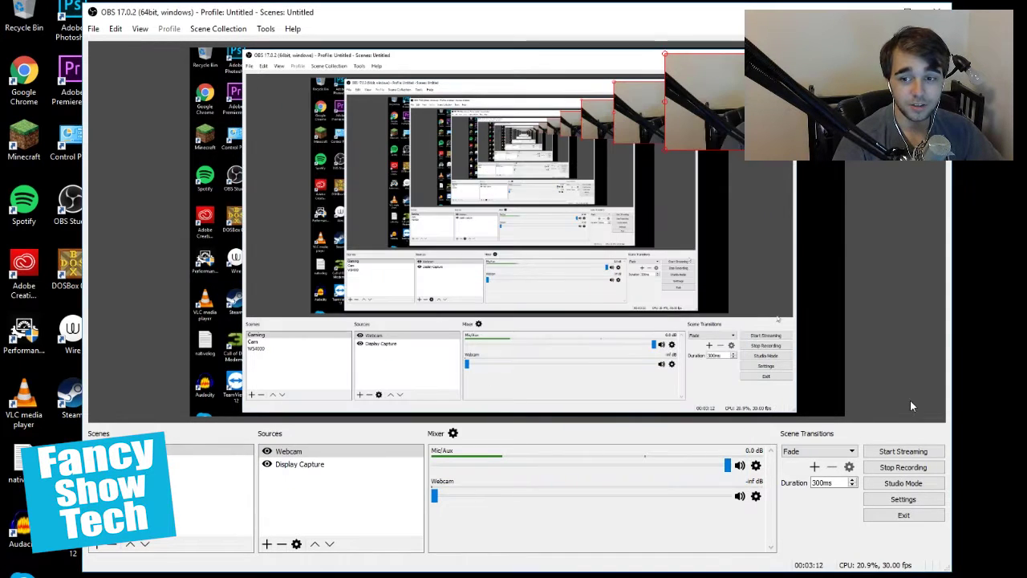
{"action": "left_click", "coordinate": [892, 486]}
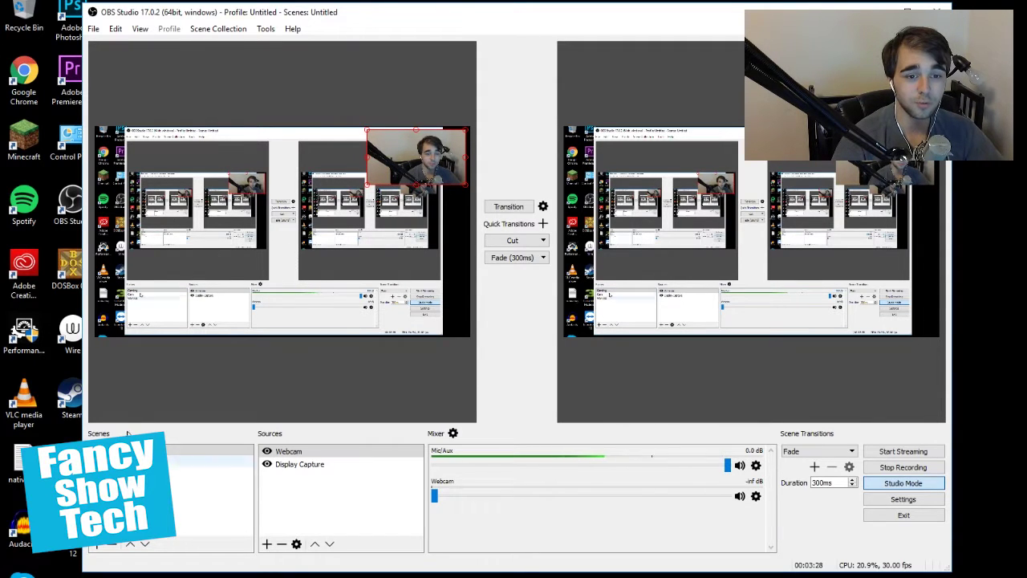
{"action": "left_click", "coordinate": [903, 483]}
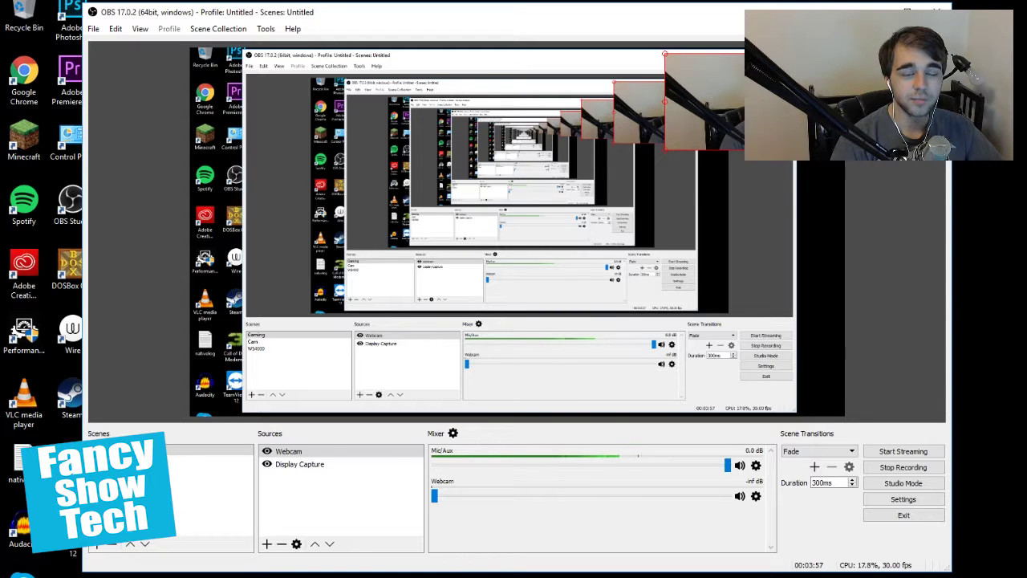
Deselect Webcam, switch to the WS4000 scene, and list the addable source types
{"action": "left_click", "coordinate": [879, 163]}
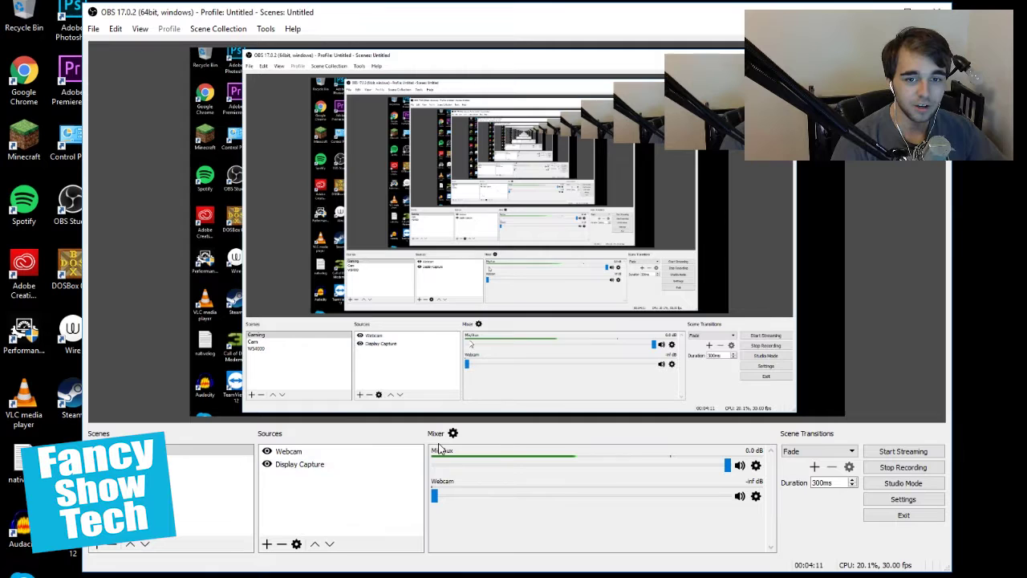
{"action": "left_click", "coordinate": [161, 472]}
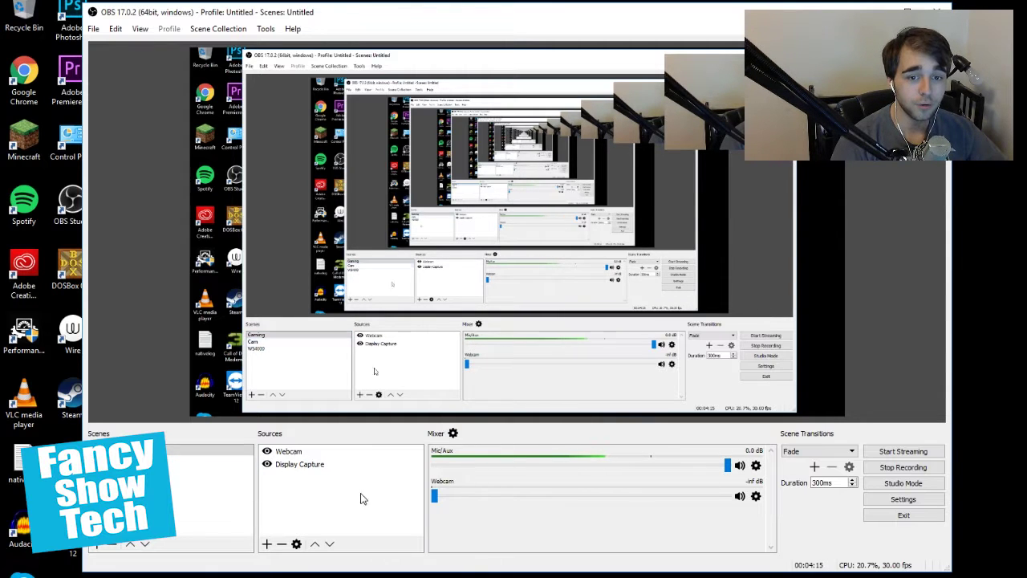
{"action": "left_click", "coordinate": [267, 545]}
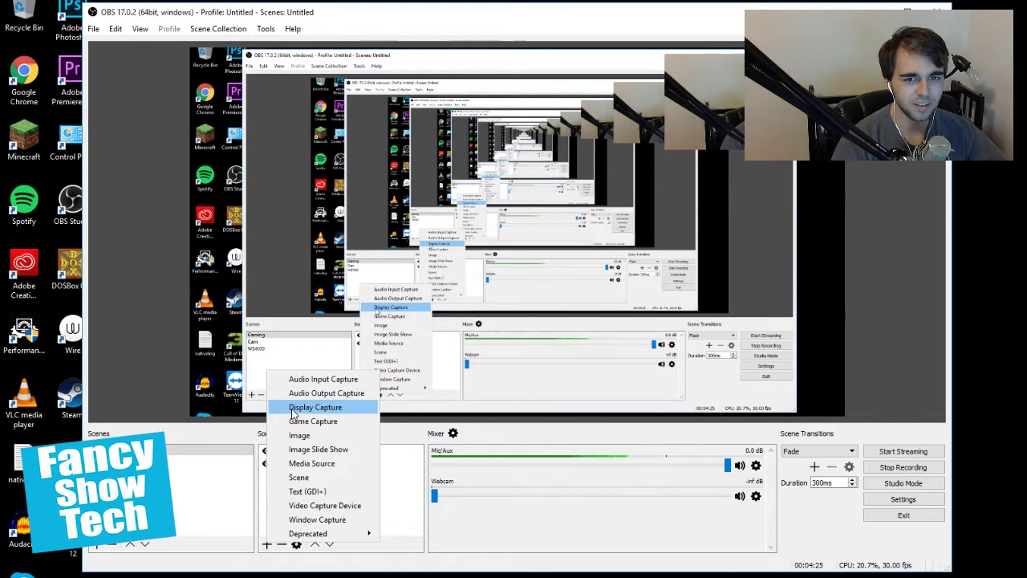
Launch Minecraft from the desktop icon and start release 1.11.2 from the launcher's PLAY button
{"action": "left_click", "coordinate": [38, 138]}
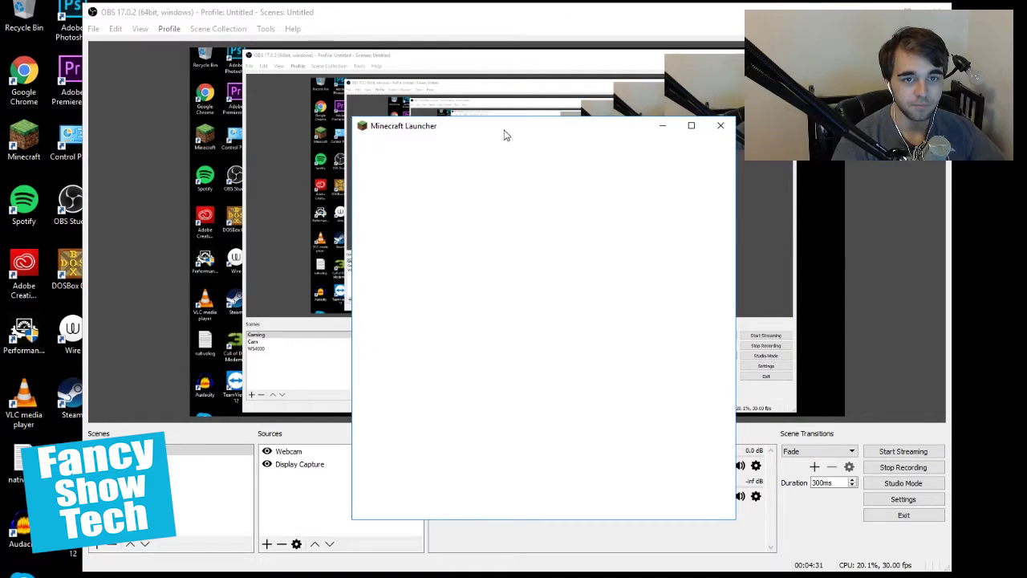
{"action": "left_click_drag", "start_coordinate": [506, 135], "coordinate": [638, 132]}
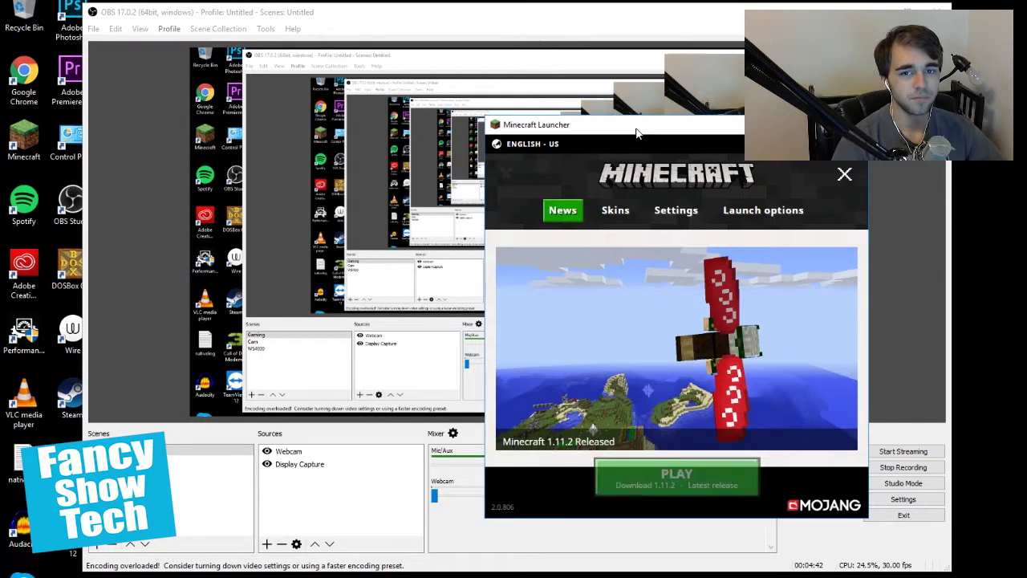
{"action": "left_click", "coordinate": [677, 478]}
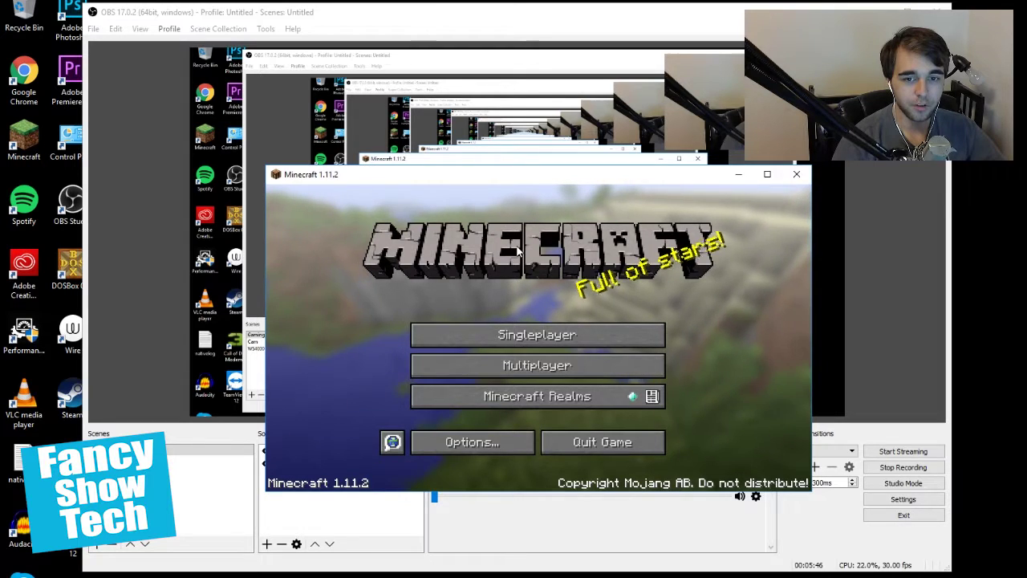
Return to OBS and create a new Game Capture source
{"action": "left_click", "coordinate": [345, 512]}
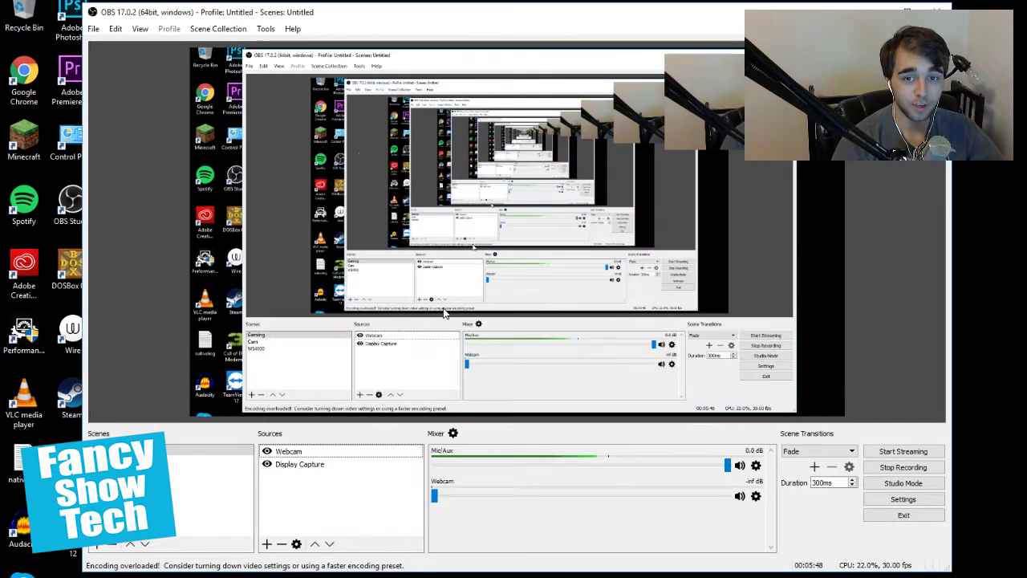
{"action": "left_click", "coordinate": [269, 546]}
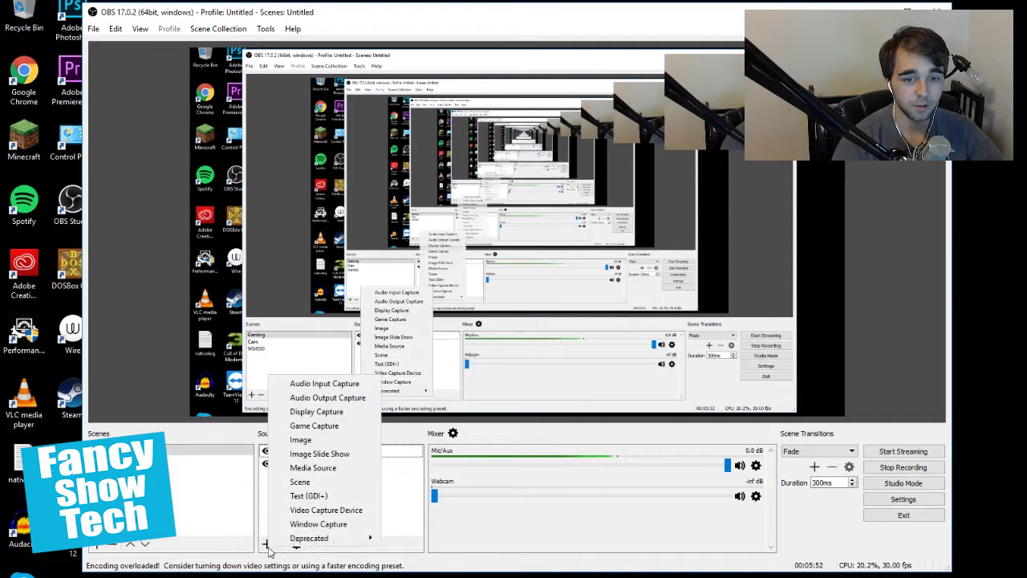
{"action": "left_click", "coordinate": [315, 424]}
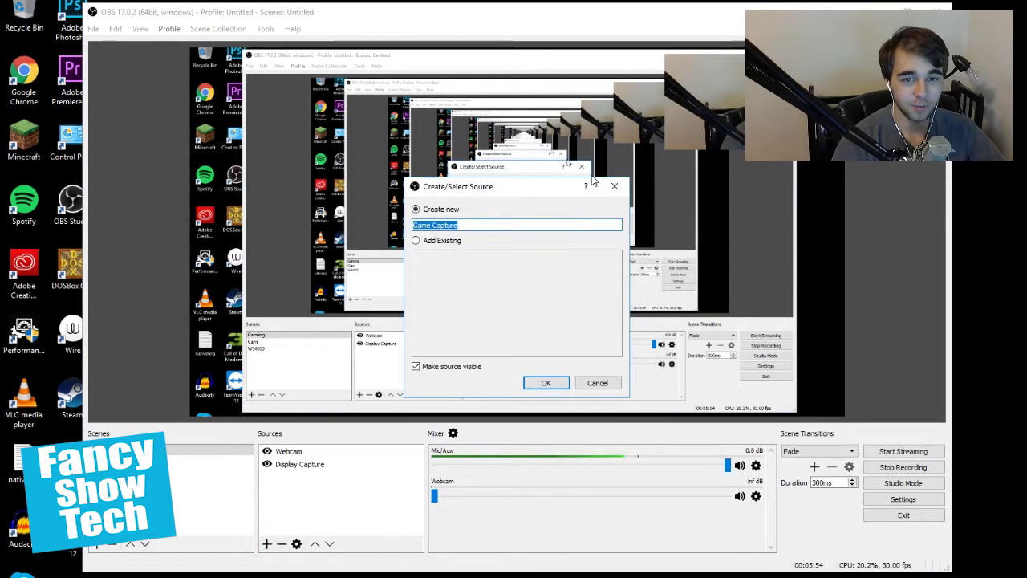
{"action": "left_click_drag", "start_coordinate": [502, 190], "coordinate": [437, 219]}
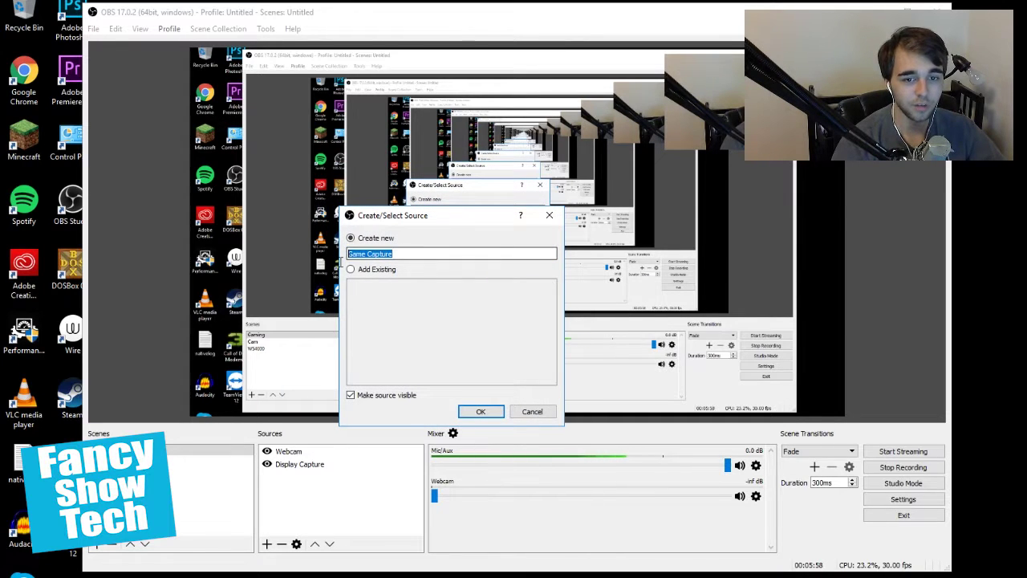
{"action": "left_click", "coordinate": [398, 254]}
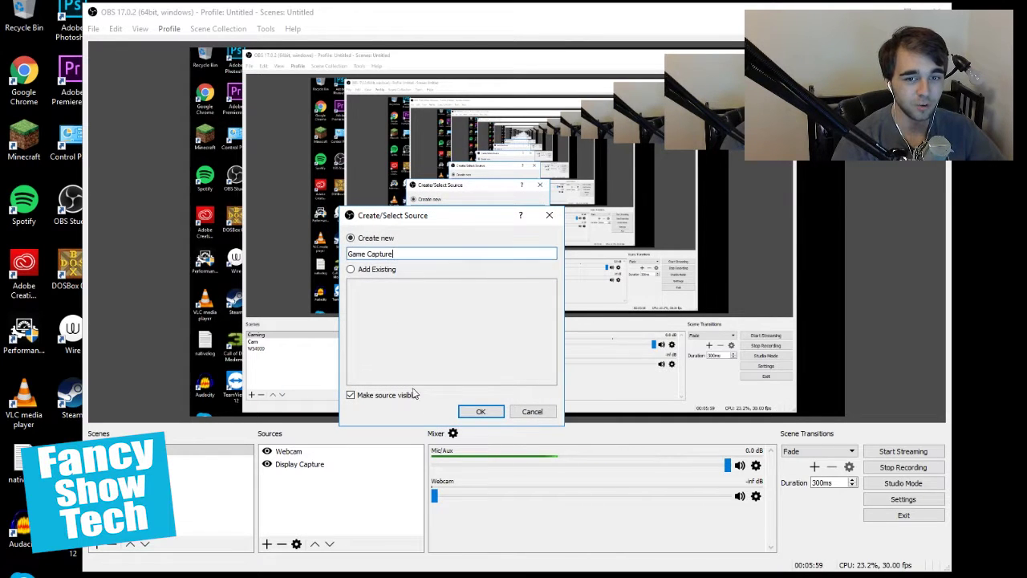
{"action": "left_click", "coordinate": [477, 418]}
Set the capture mode to Capture specific window, targeting '[javaw.exe]: Minecraft 1.11.2'
{"action": "left_click", "coordinate": [484, 392]}
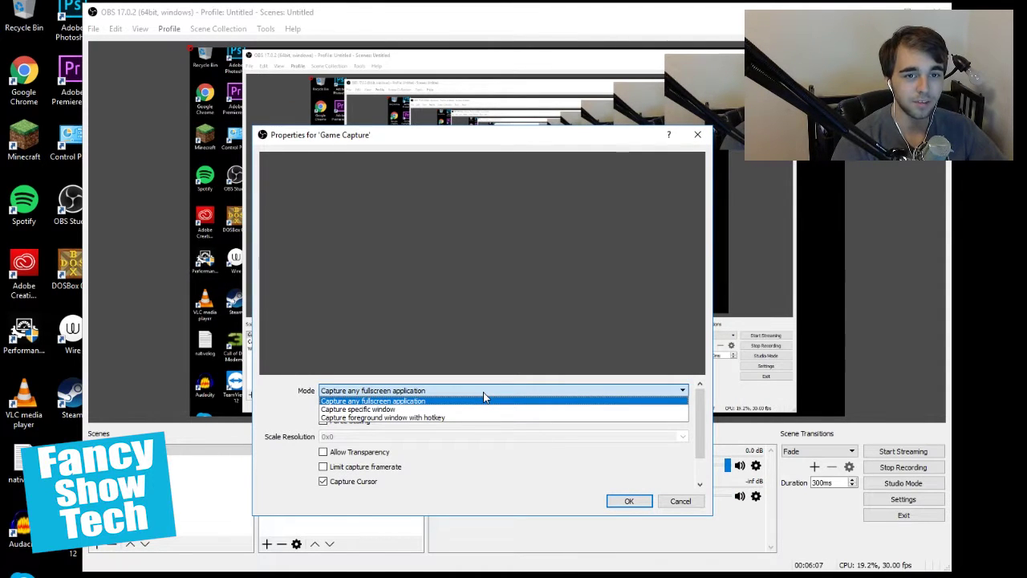
{"action": "left_click", "coordinate": [461, 410]}
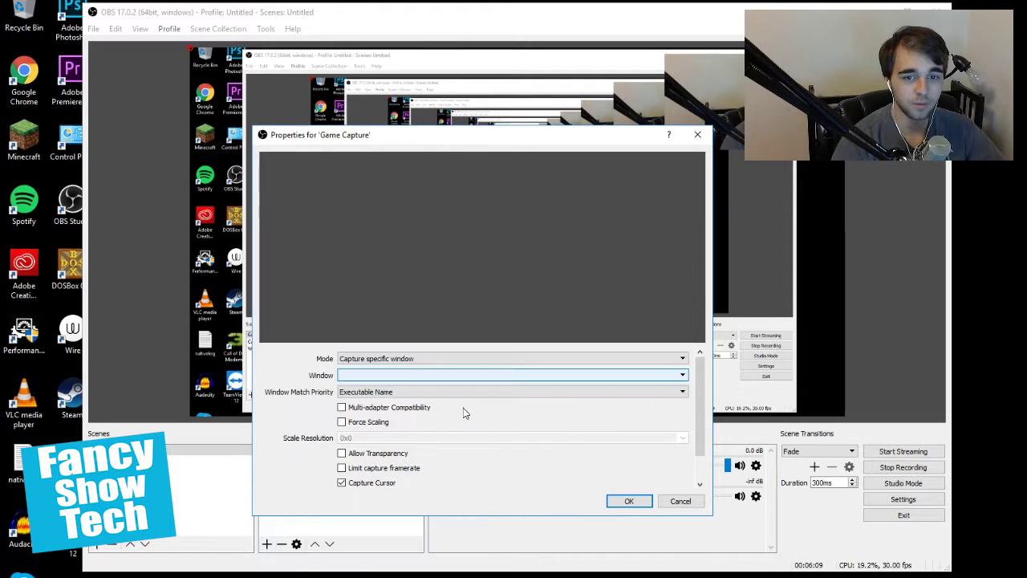
{"action": "left_click", "coordinate": [476, 379]}
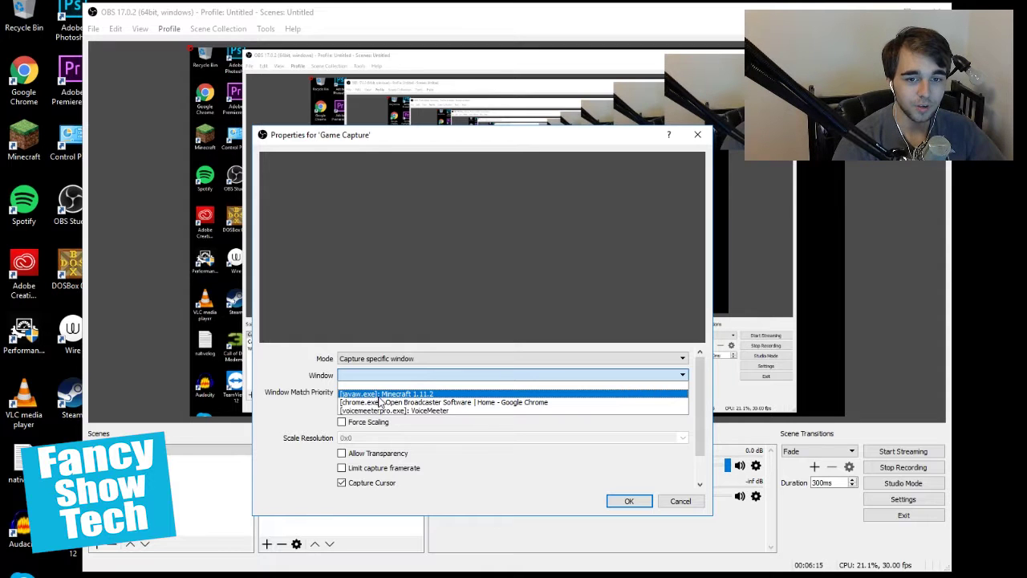
{"action": "left_click", "coordinate": [421, 395]}
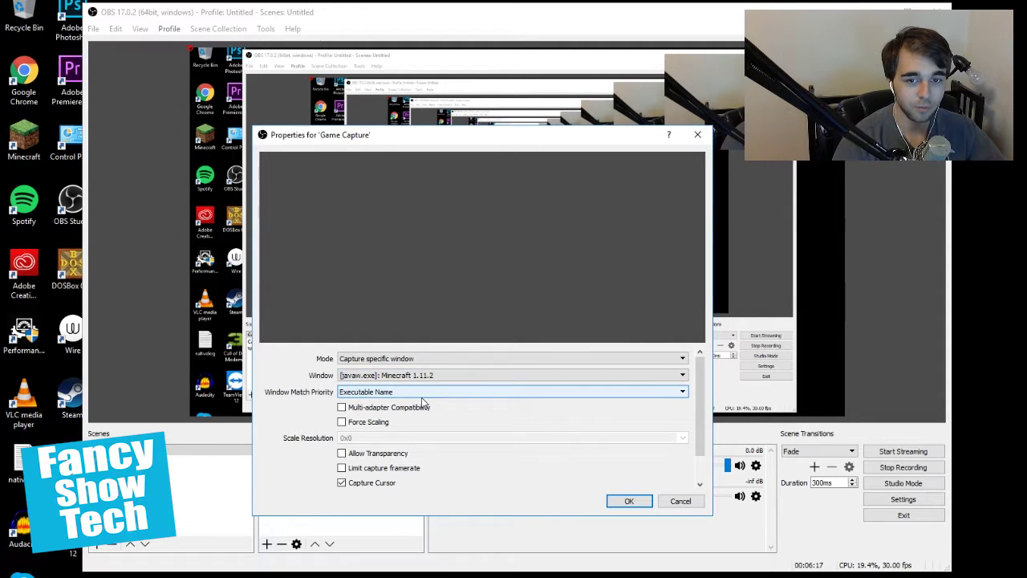
{"action": "scroll", "coordinate": [523, 418], "scroll_direction": "down", "scroll_amount": 2}
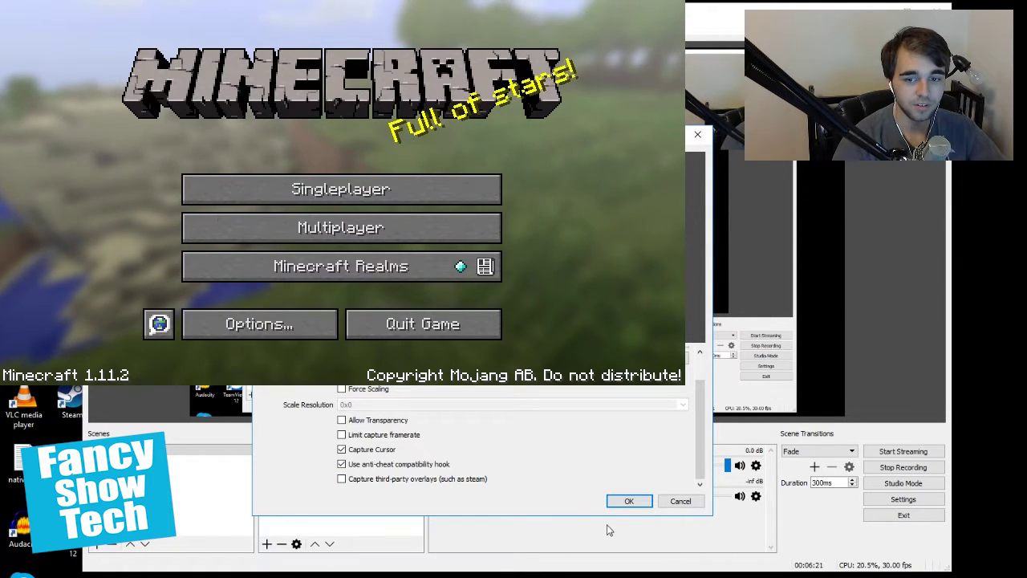
Confirm the Game Capture properties and bring up the capture's context menu in the preview
{"action": "left_click", "coordinate": [629, 501]}
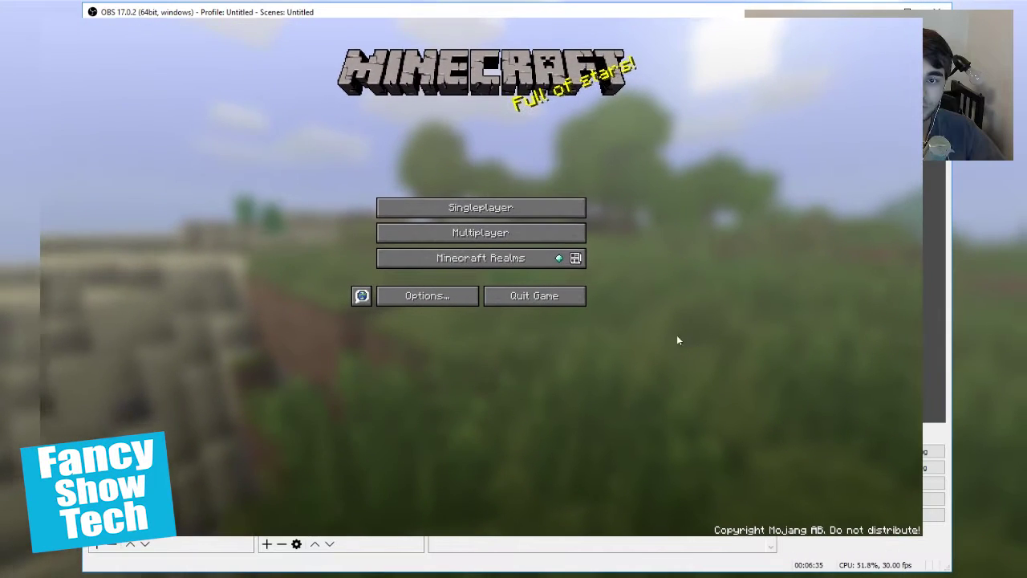
{"action": "right_click", "coordinate": [658, 396]}
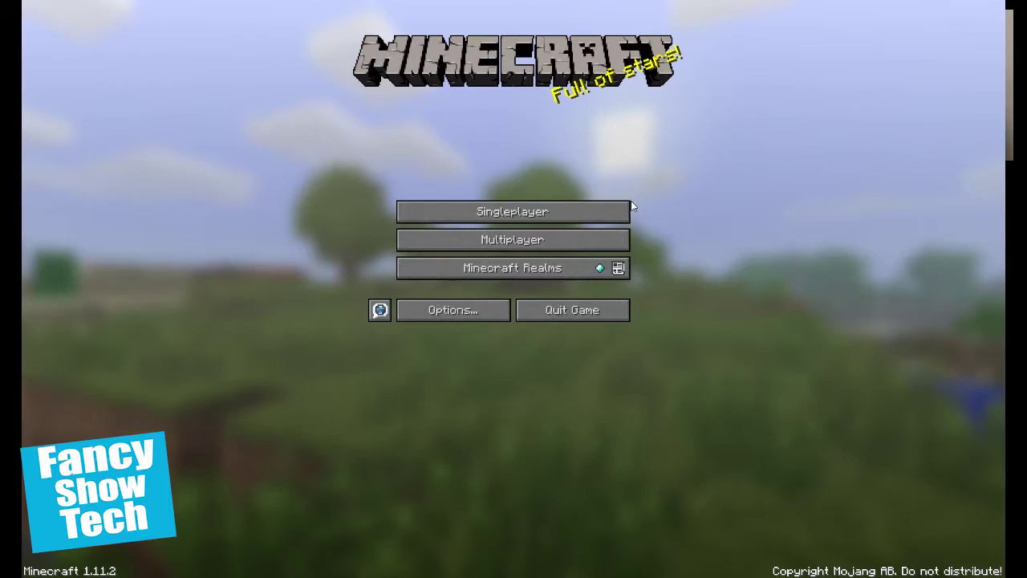
Open the Multiplayer server list from Minecraft's title screen
{"action": "left_click", "coordinate": [572, 240]}
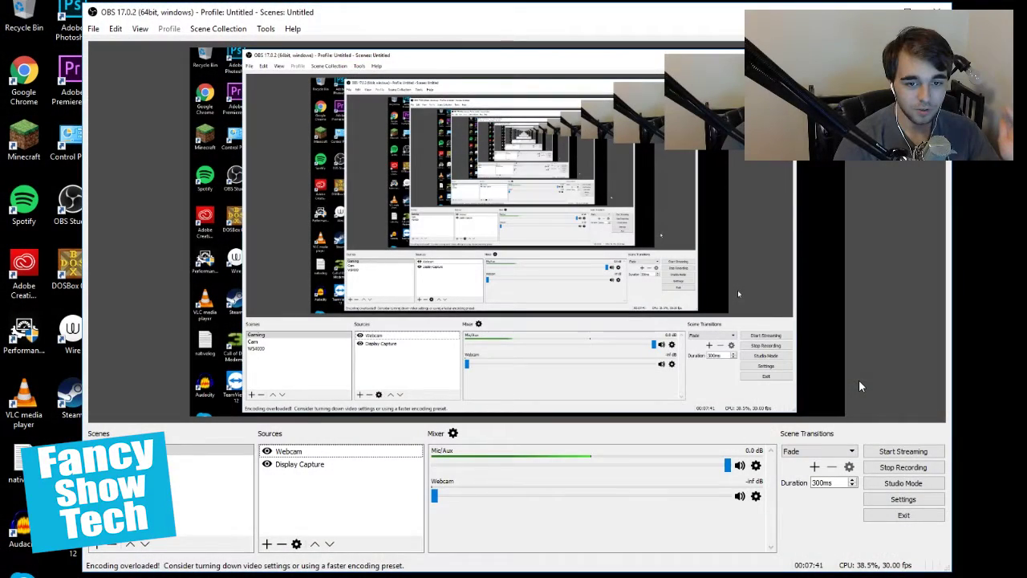
Select the Display Capture and Webcam sources and try dragging the Webcam layer below Display Capture
{"action": "left_click", "coordinate": [331, 464]}
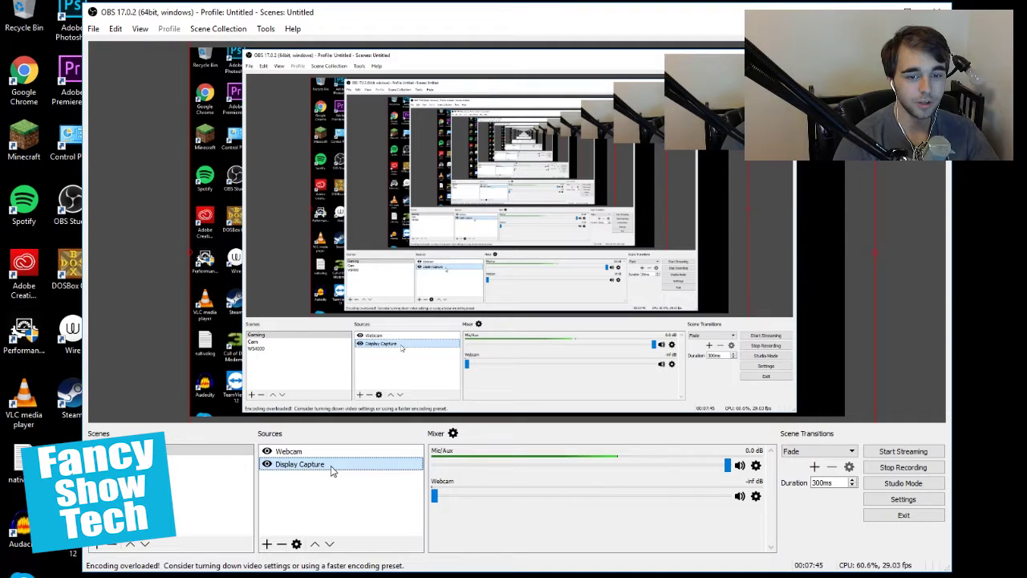
{"action": "left_click", "coordinate": [311, 451]}
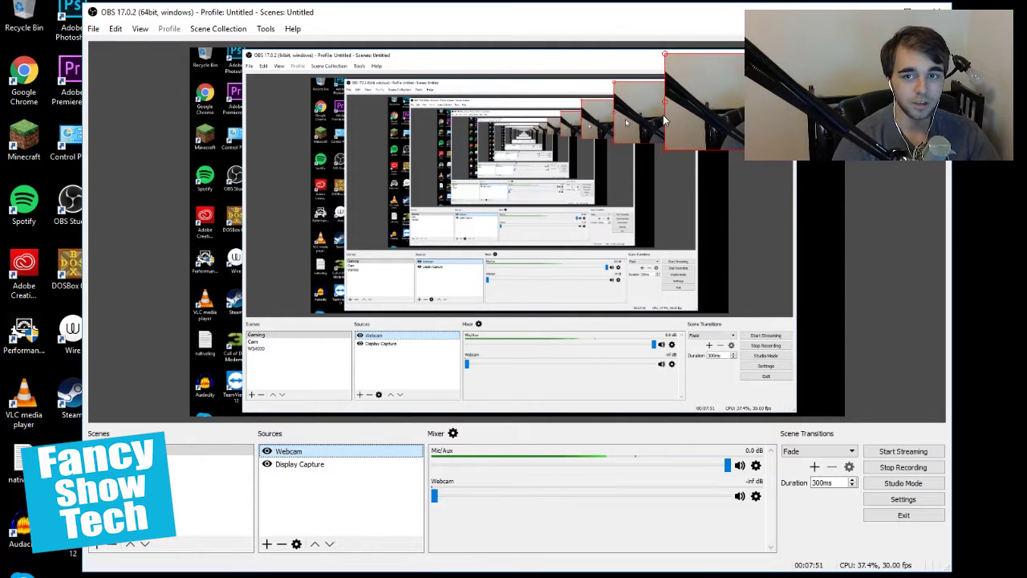
{"action": "mouse_move", "coordinate": [290, 455]}
{"action": "left_mouse_down"}
{"action": "mouse_move", "coordinate": [292, 484]}
{"action": "mouse_move", "coordinate": [298, 454]}
{"action": "left_mouse_up"}
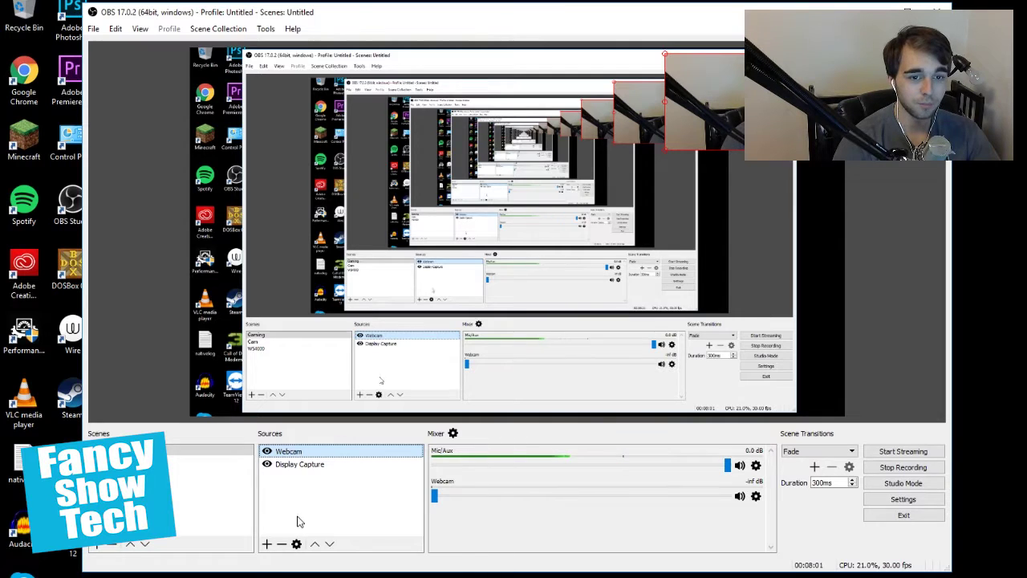
Cancel the Add Scene prompt and deselect the Webcam source
{"action": "left_click", "coordinate": [97, 546]}
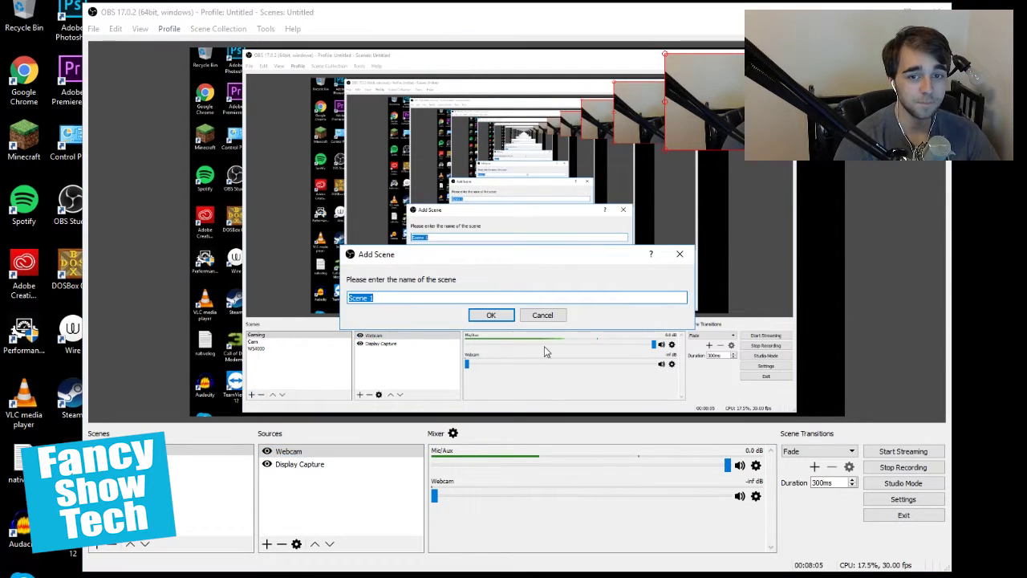
{"action": "left_click", "coordinate": [545, 315]}
{"action": "left_click", "coordinate": [208, 459]}
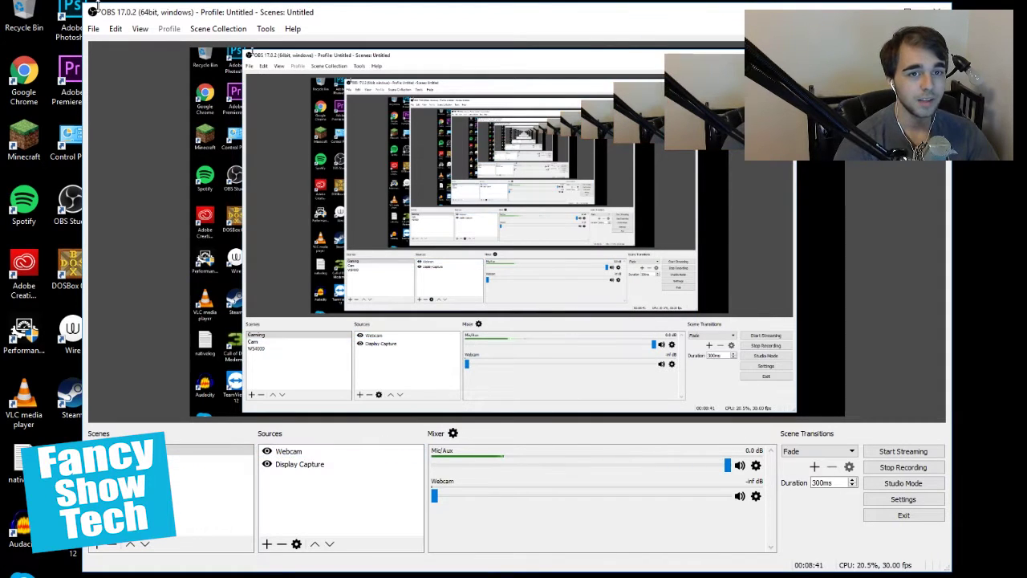
Browse the menus and open File > Settings on the Audio page
{"action": "left_click", "coordinate": [94, 28]}
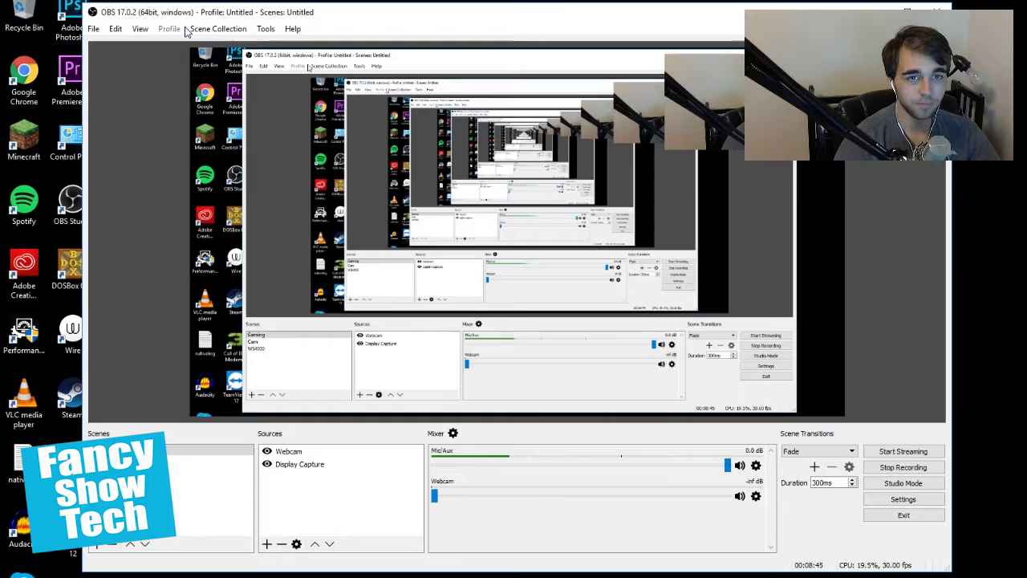
{"action": "left_click", "coordinate": [218, 28]}
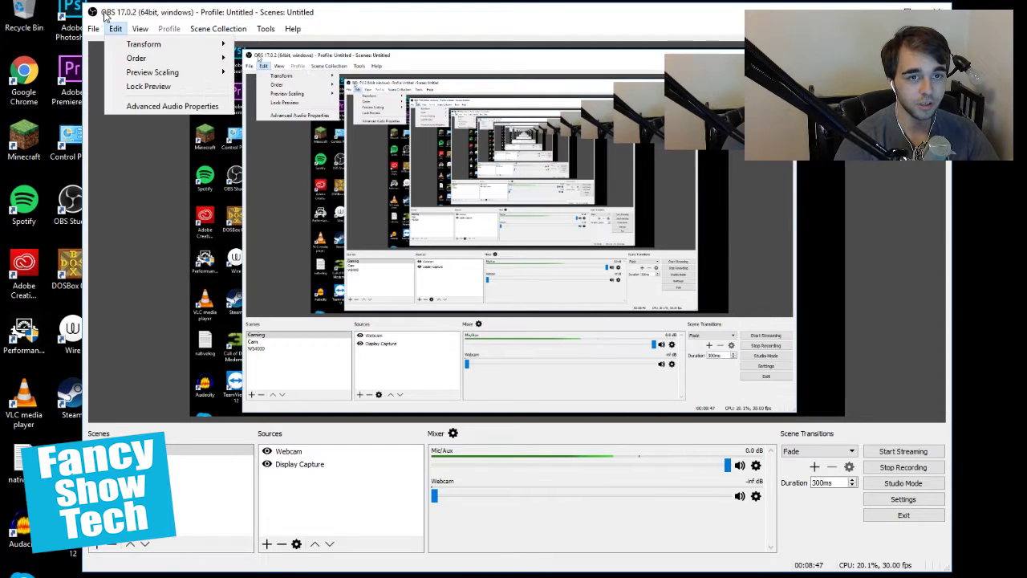
{"action": "mouse_move", "coordinate": [94, 28]}
{"action": "left_click", "coordinate": [117, 79]}
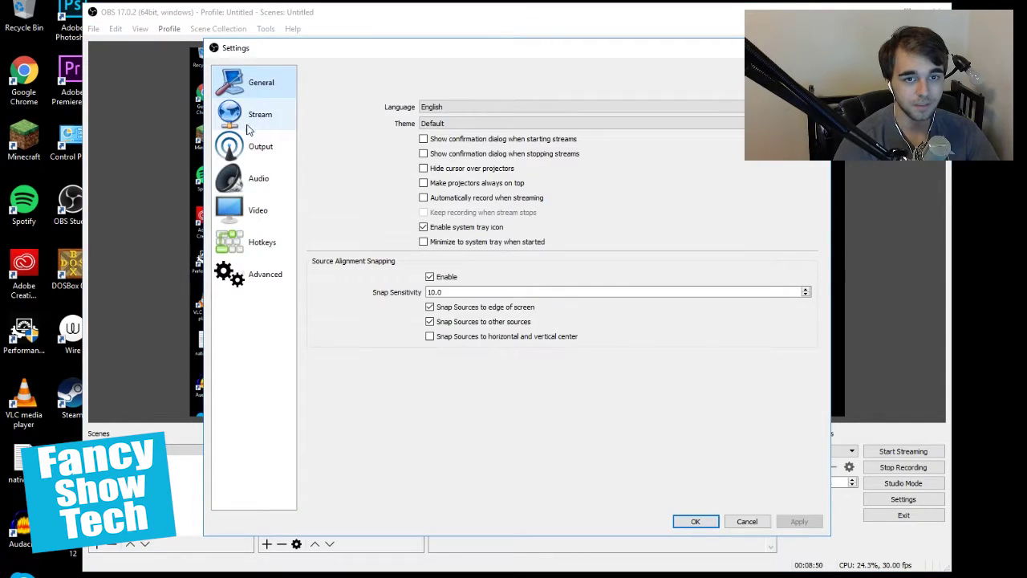
{"action": "left_click", "coordinate": [245, 177]}
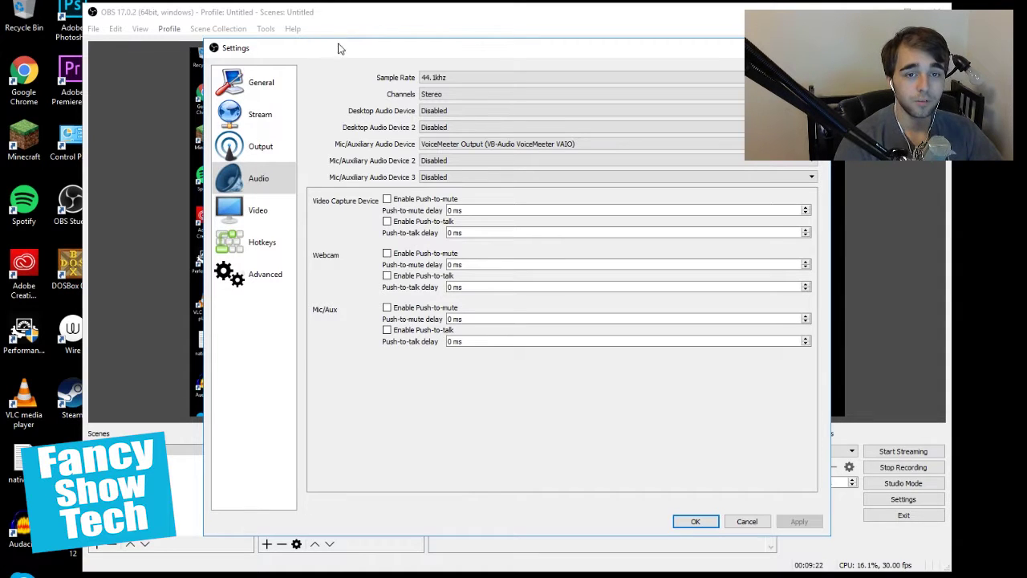
Show the Video settings: 1280x720 base and output, Bicubic downscale, 30 FPS
{"action": "left_click", "coordinate": [273, 224]}
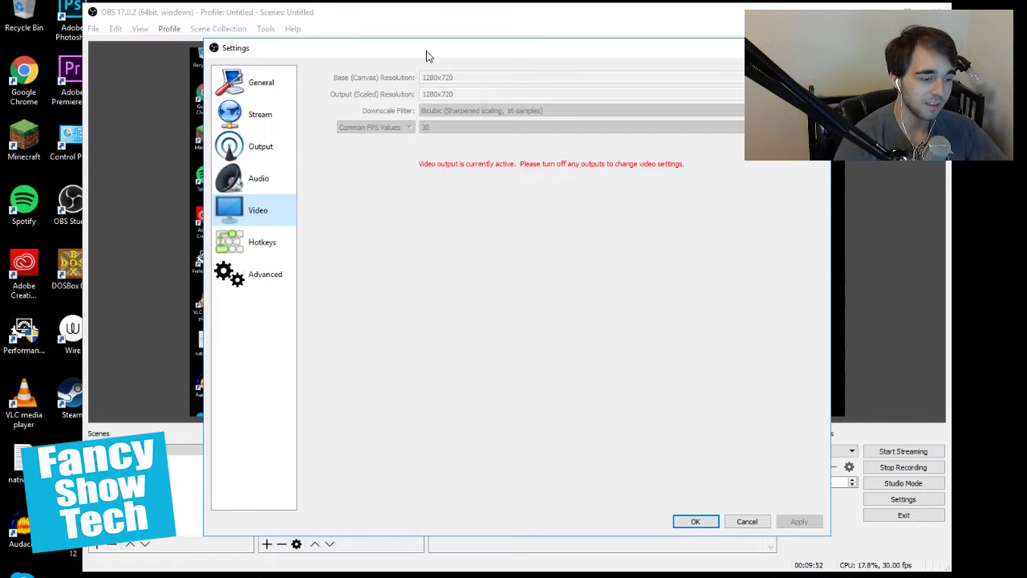
Move the Settings window to uncover the main window, then return to the Audio page
{"action": "left_click_drag", "start_coordinate": [408, 46], "coordinate": [581, 113]}
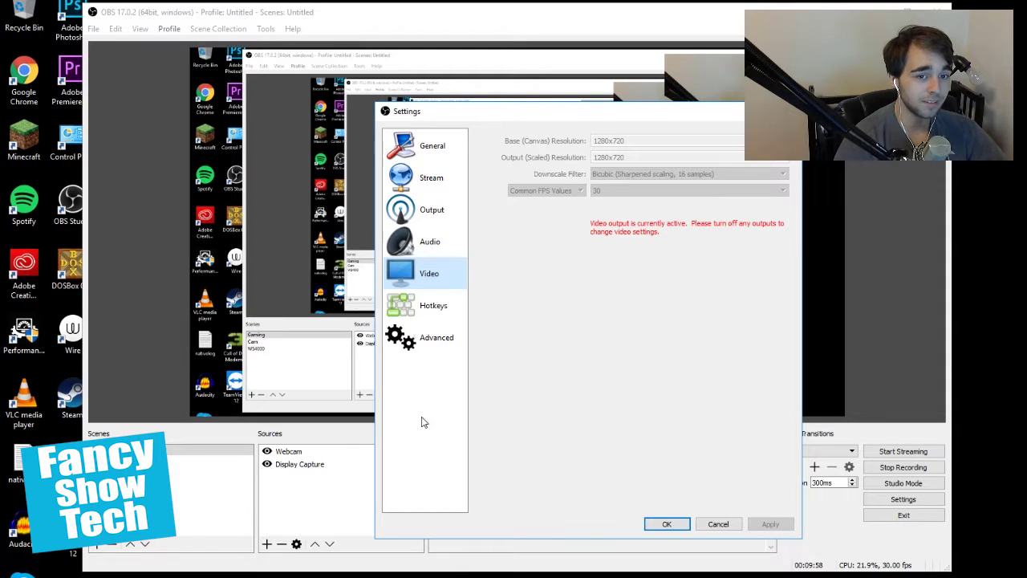
{"action": "left_click_drag", "start_coordinate": [530, 125], "coordinate": [336, 48]}
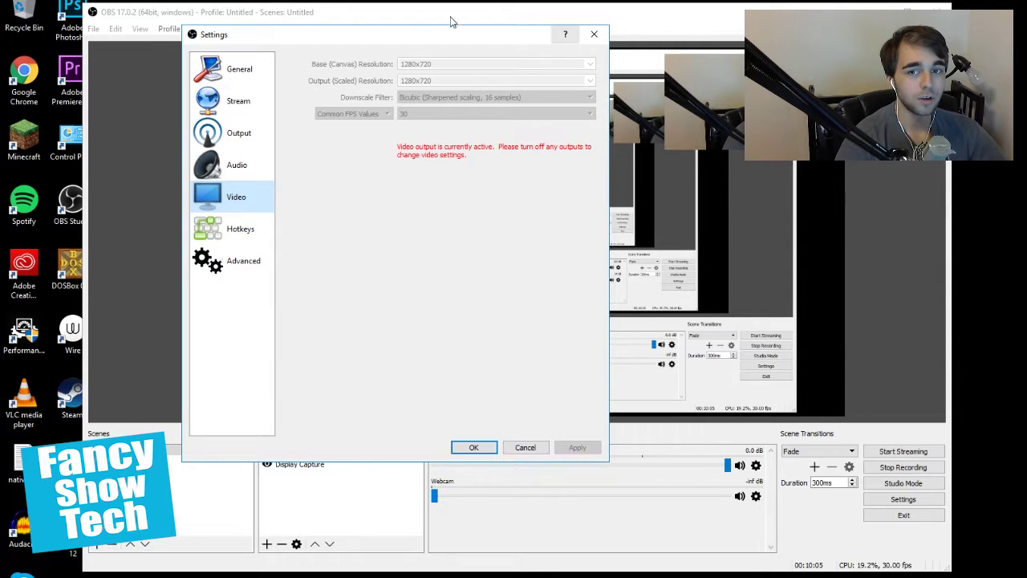
{"action": "left_click_drag", "start_coordinate": [288, 38], "coordinate": [235, 83]}
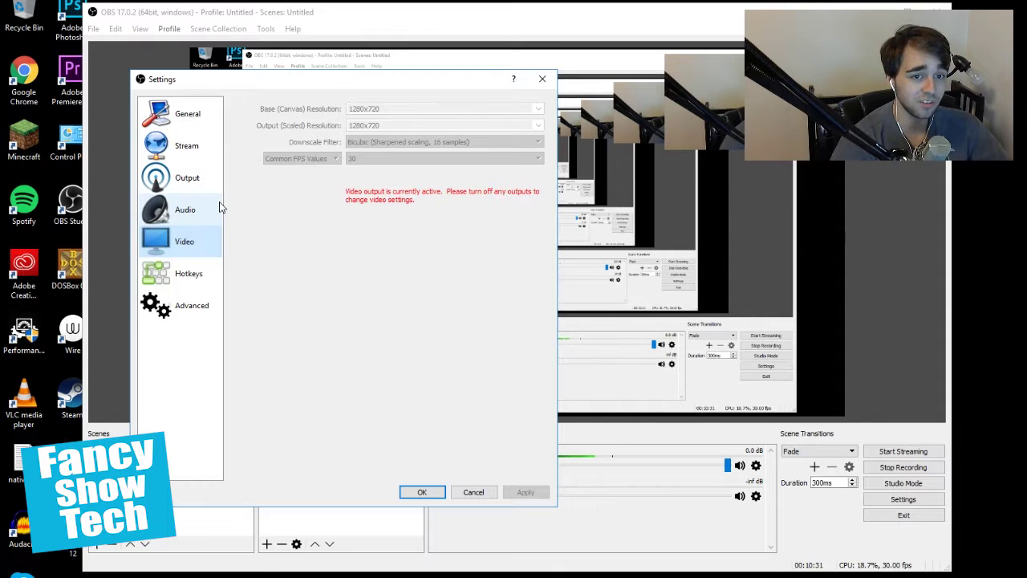
{"action": "left_click", "coordinate": [220, 207]}
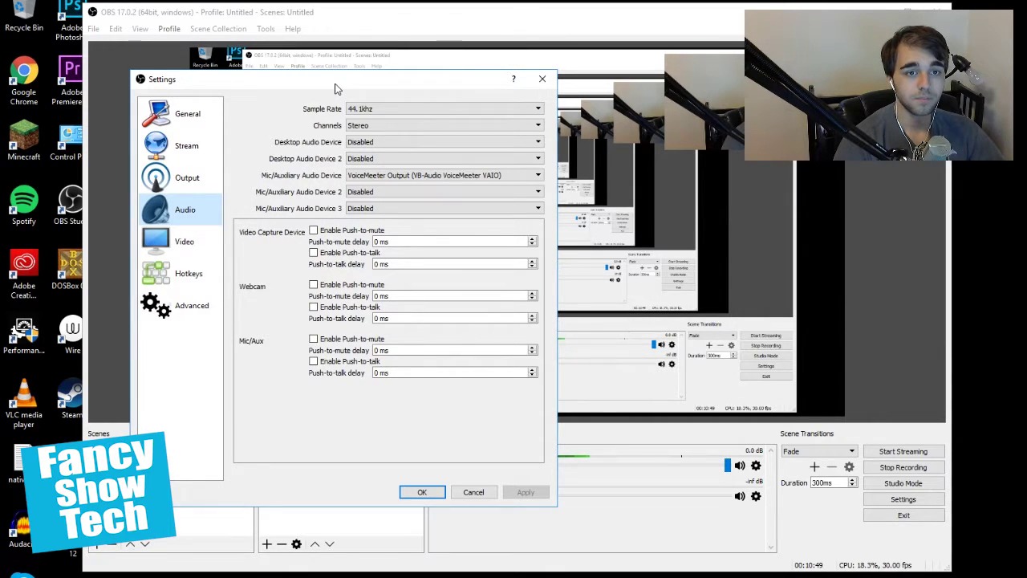
Open the Output settings and confirm CBR rate control with bitrate 2500
{"action": "left_click_drag", "start_coordinate": [305, 87], "coordinate": [399, 84]}
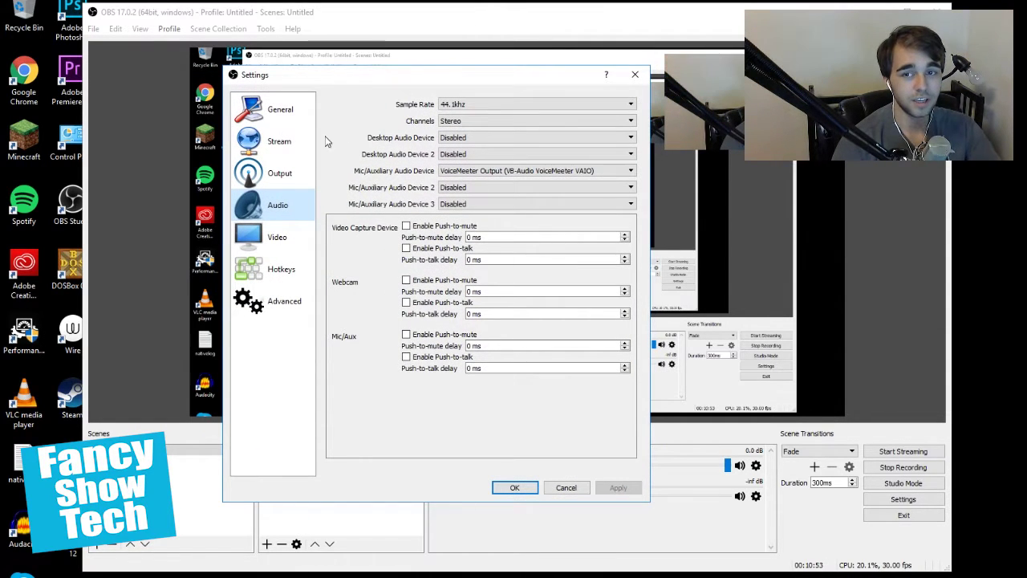
{"action": "left_click", "coordinate": [269, 179]}
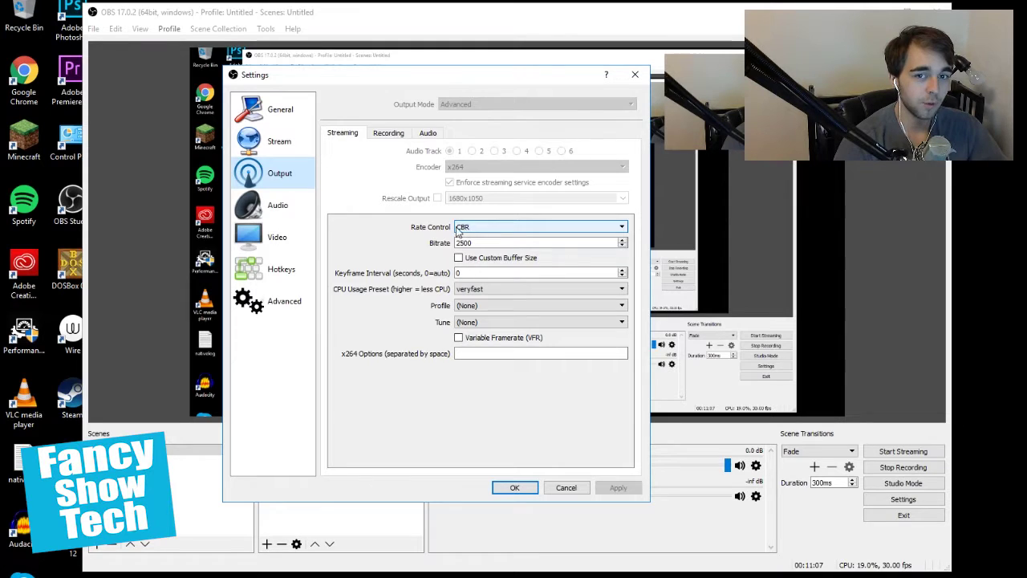
{"action": "left_click", "coordinate": [473, 230]}
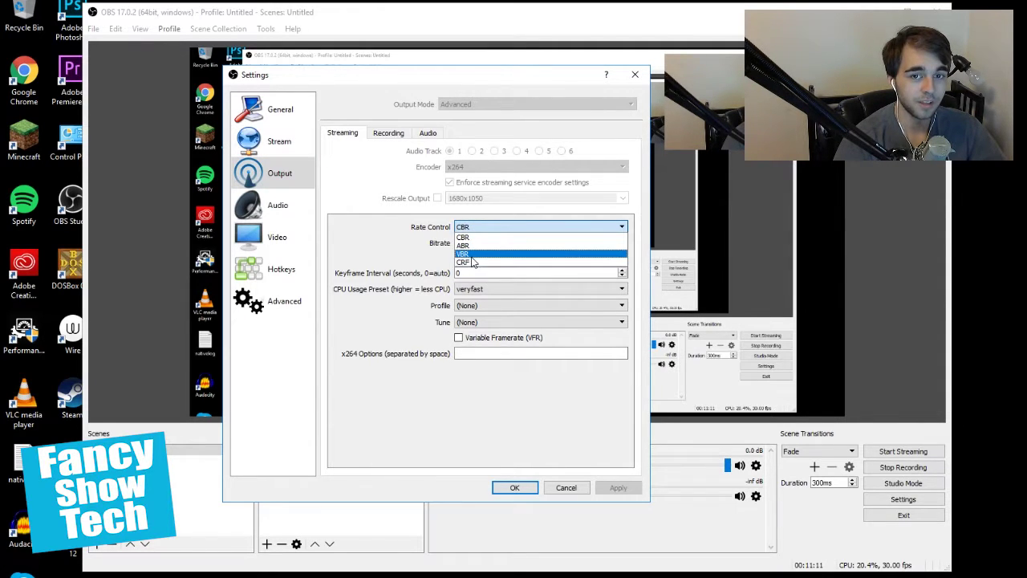
{"action": "left_click", "coordinate": [474, 237]}
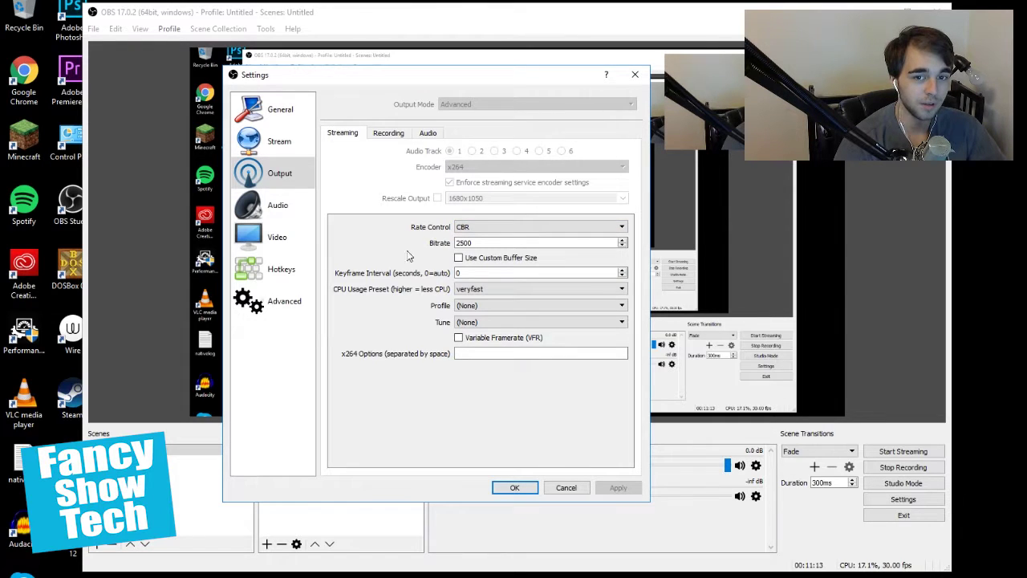
{"action": "left_click_drag", "start_coordinate": [476, 240], "coordinate": [418, 246]}
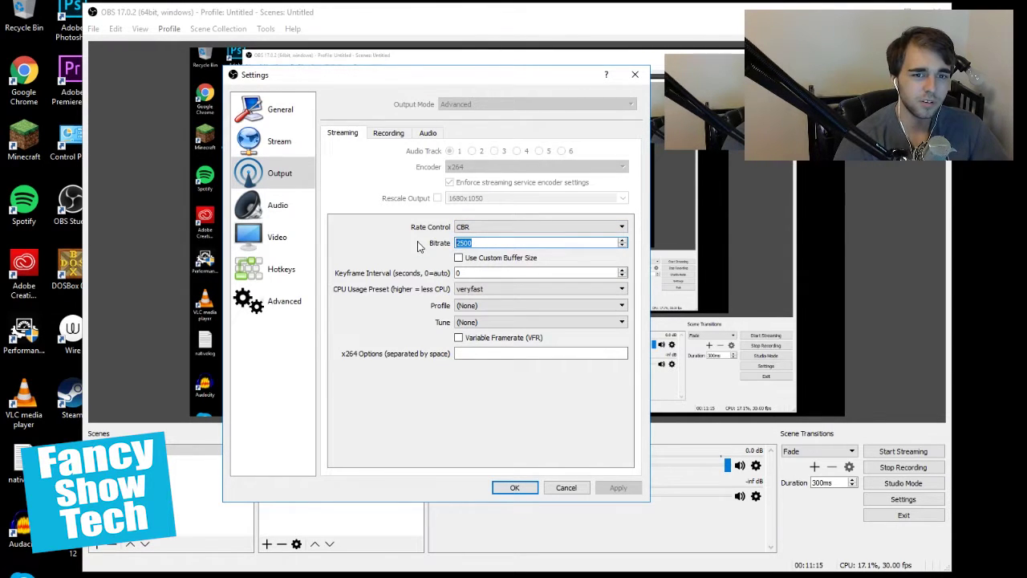
{"action": "left_click", "coordinate": [418, 246]}
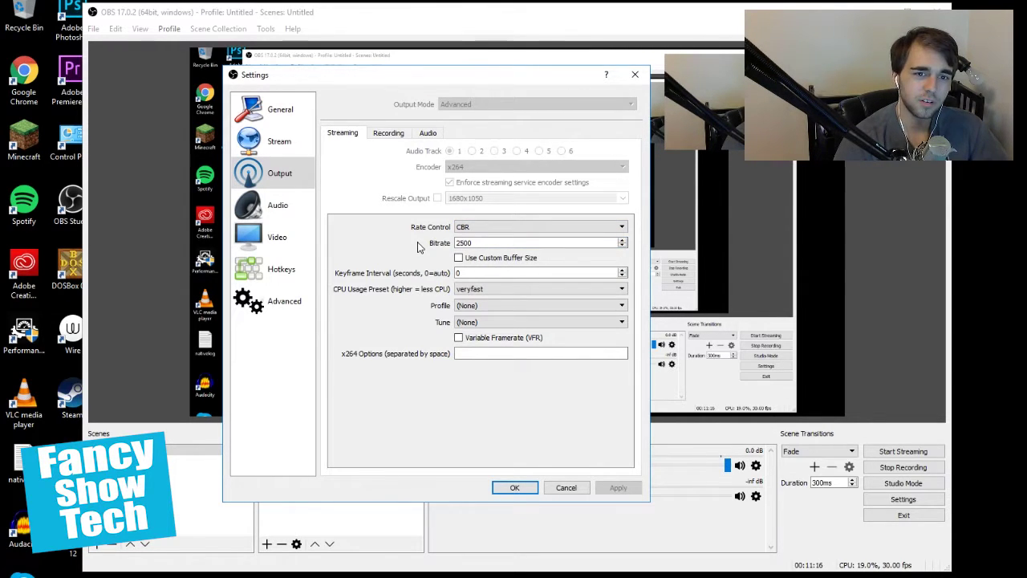
Recheck the CBR rate control and 2500 bitrate, then go back to the Video page
{"action": "left_click", "coordinate": [480, 230]}
{"action": "left_click", "coordinate": [472, 227]}
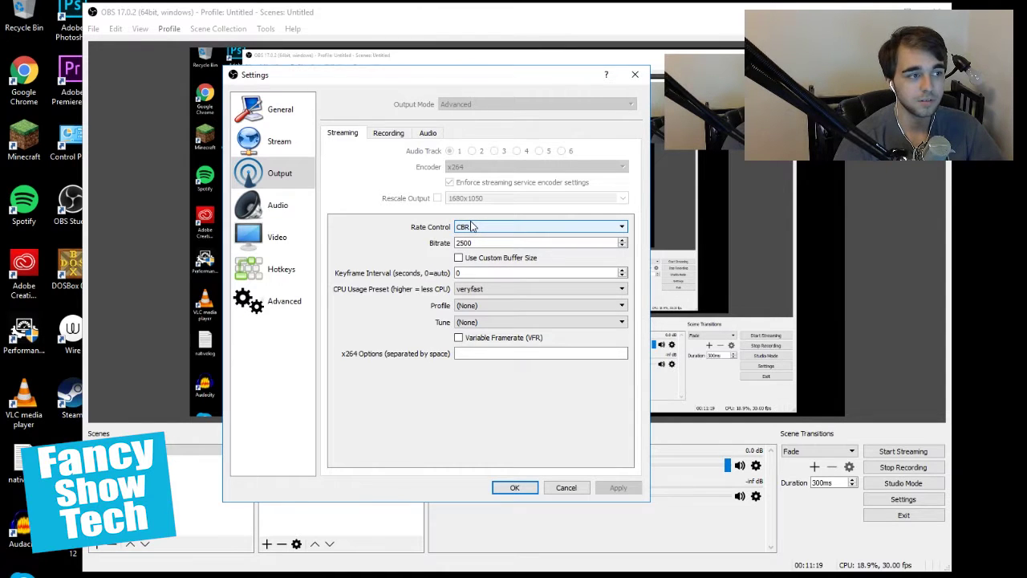
{"action": "left_click", "coordinate": [474, 242]}
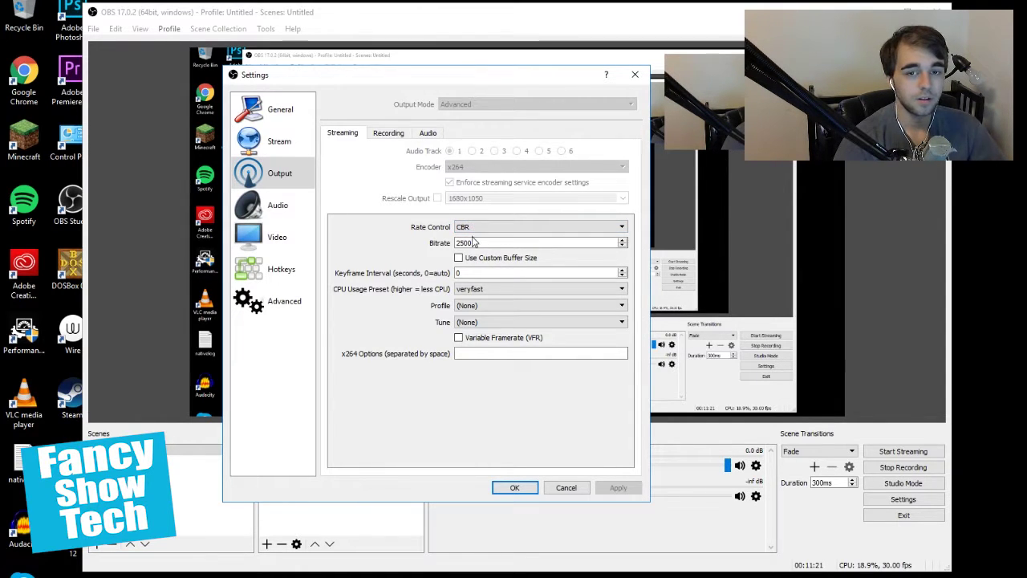
{"action": "left_click_drag", "start_coordinate": [473, 243], "coordinate": [389, 246]}
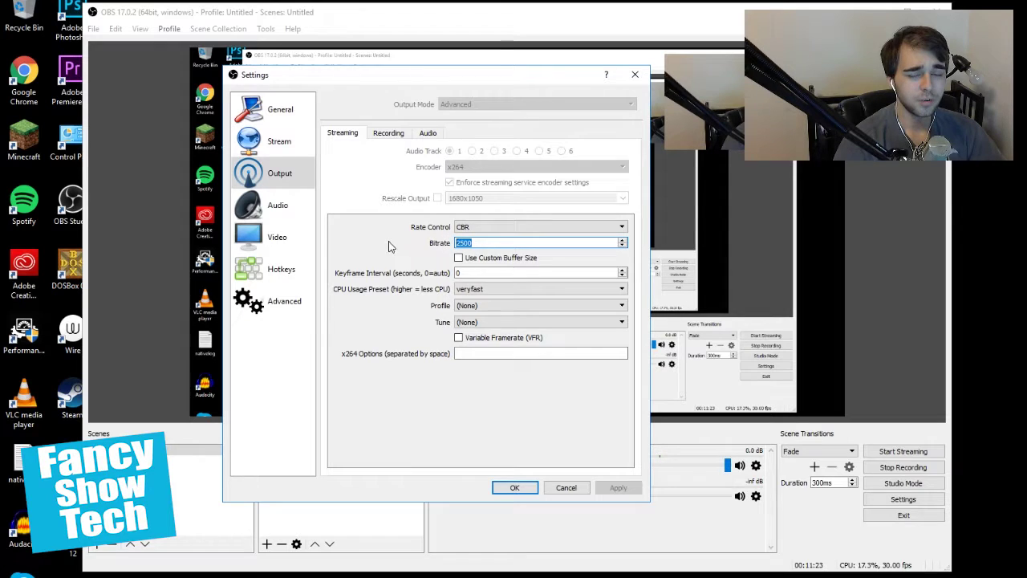
{"action": "left_click", "coordinate": [492, 243]}
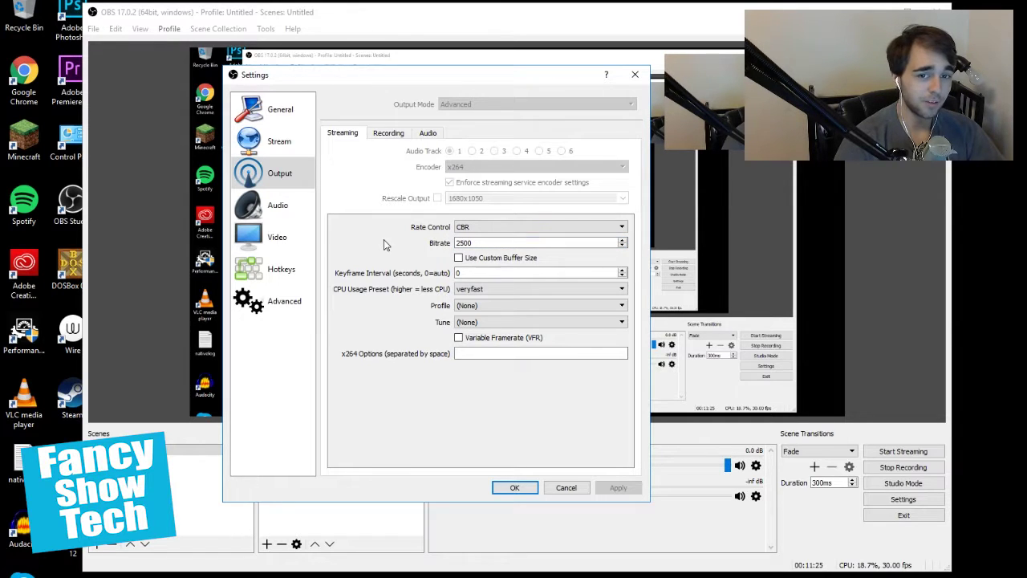
{"action": "left_click", "coordinate": [275, 245]}
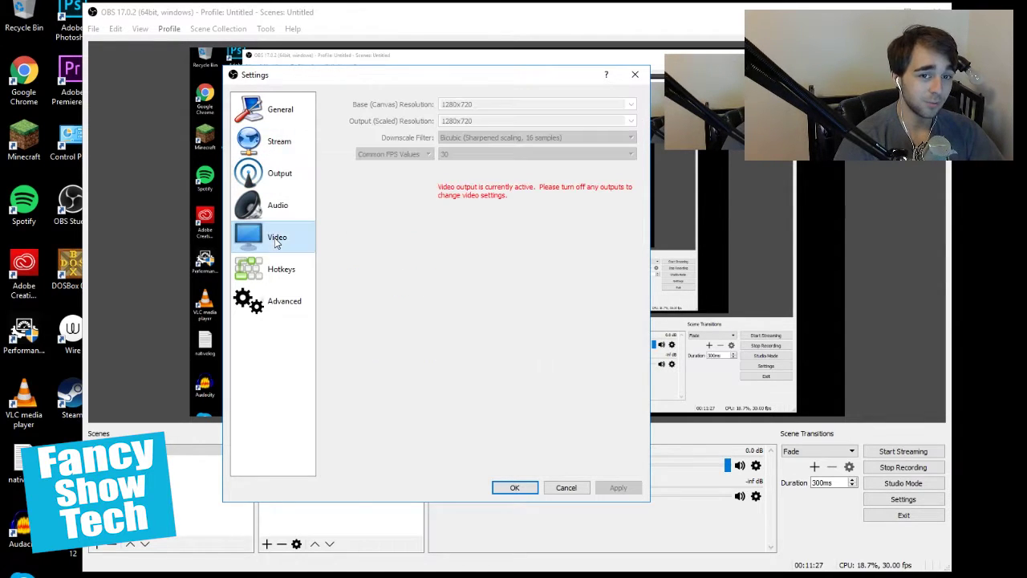
Return to the Output streaming settings: x264, CBR at 2500 bitrate, veryfast preset
{"action": "left_click", "coordinate": [284, 168]}
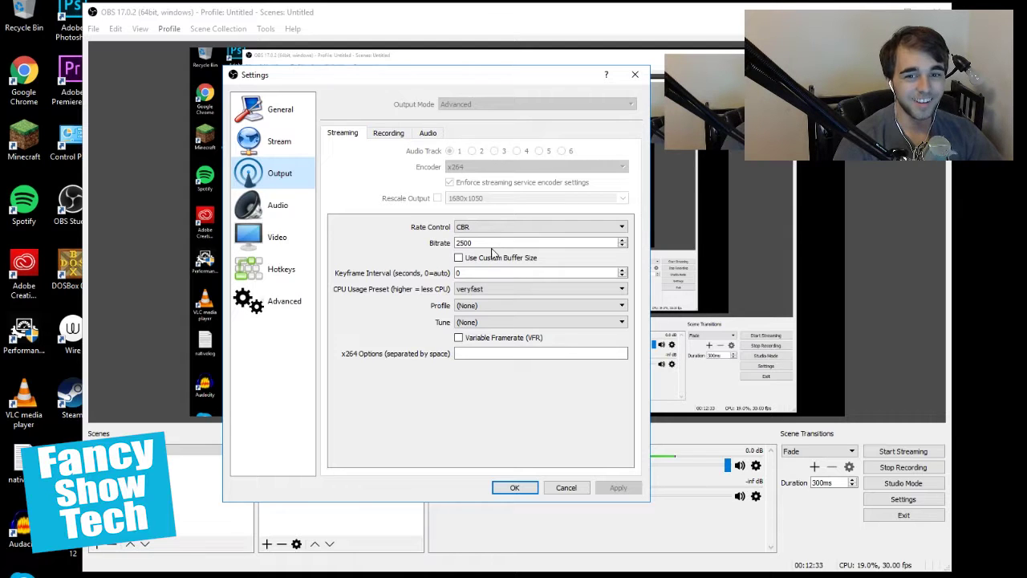
Highlight the 2500 bitrate, look over the Recording and Audio tabs, then return to Streaming
{"action": "double_click", "coordinate": [464, 243]}
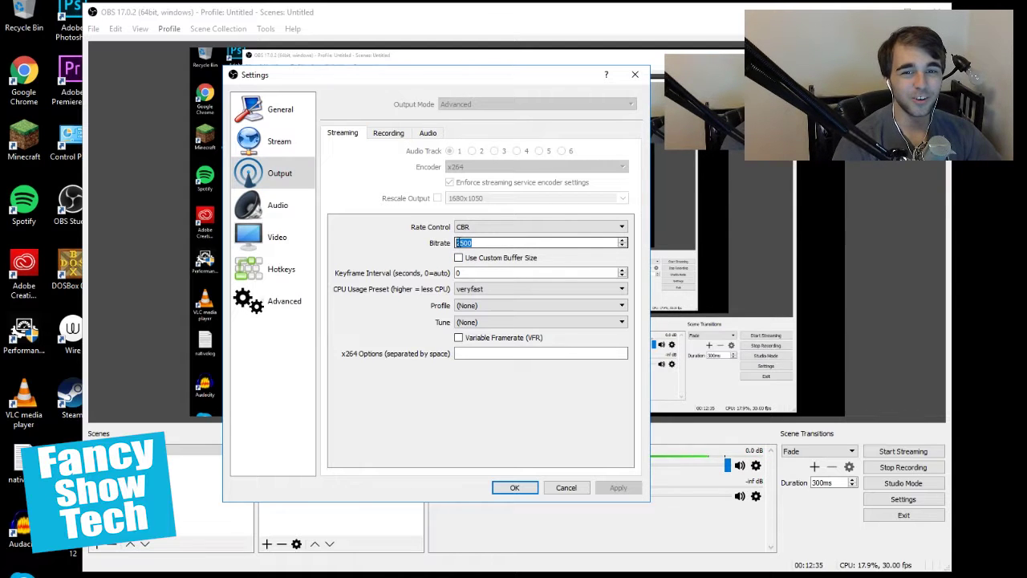
{"action": "left_click_drag", "start_coordinate": [482, 244], "coordinate": [448, 244]}
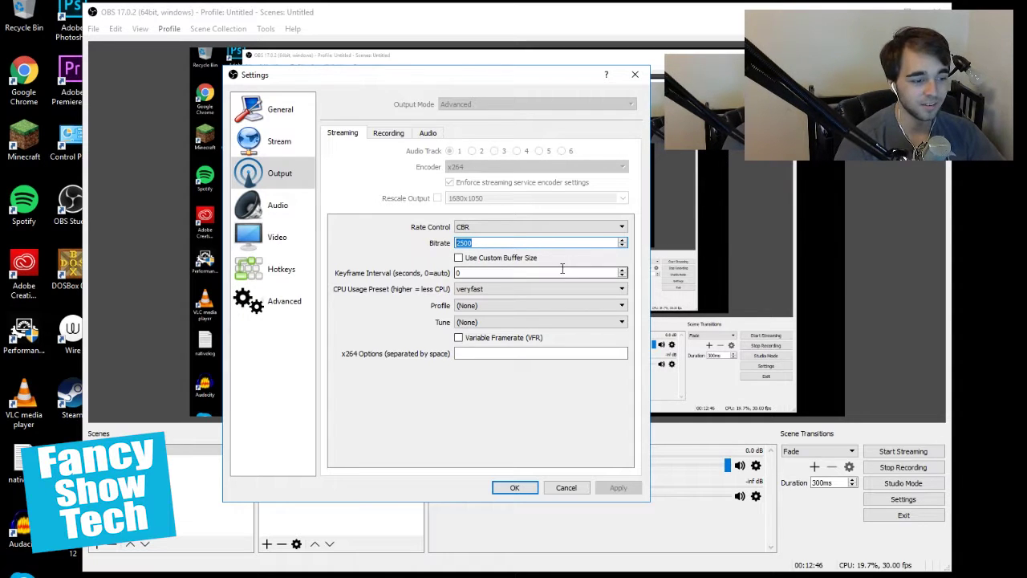
{"action": "left_click", "coordinate": [390, 135]}
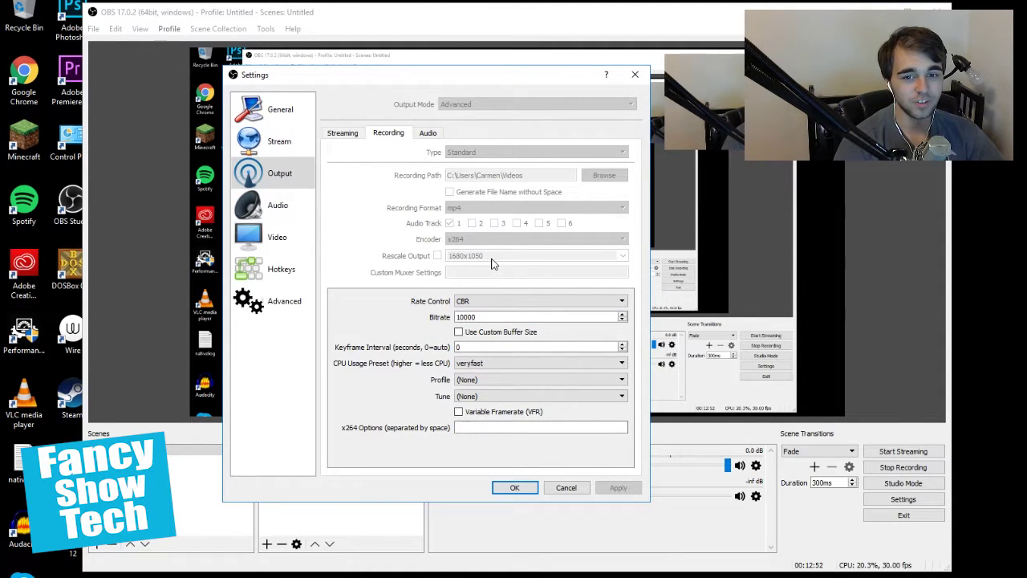
{"action": "left_click", "coordinate": [345, 134]}
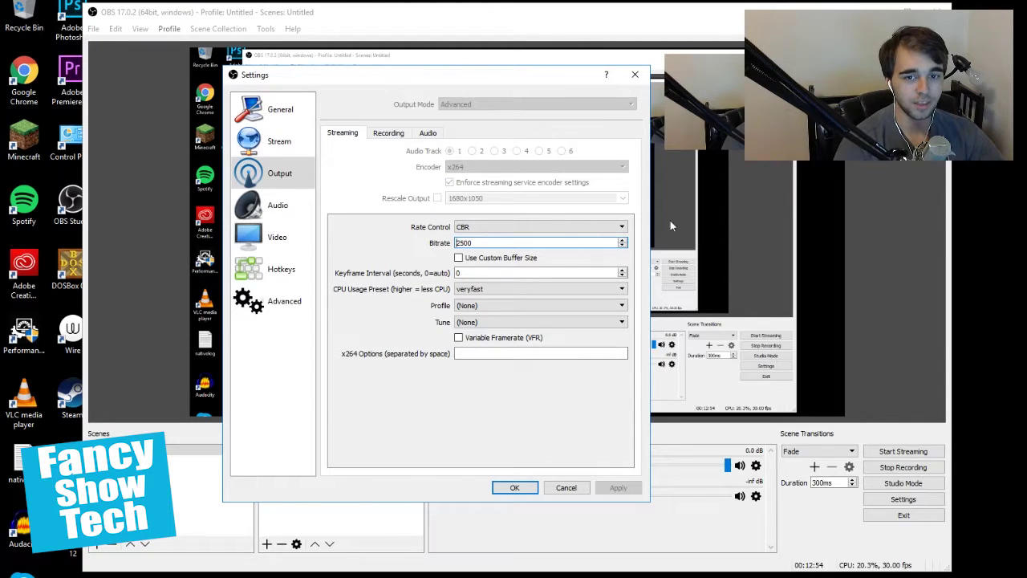
{"action": "left_click", "coordinate": [394, 133]}
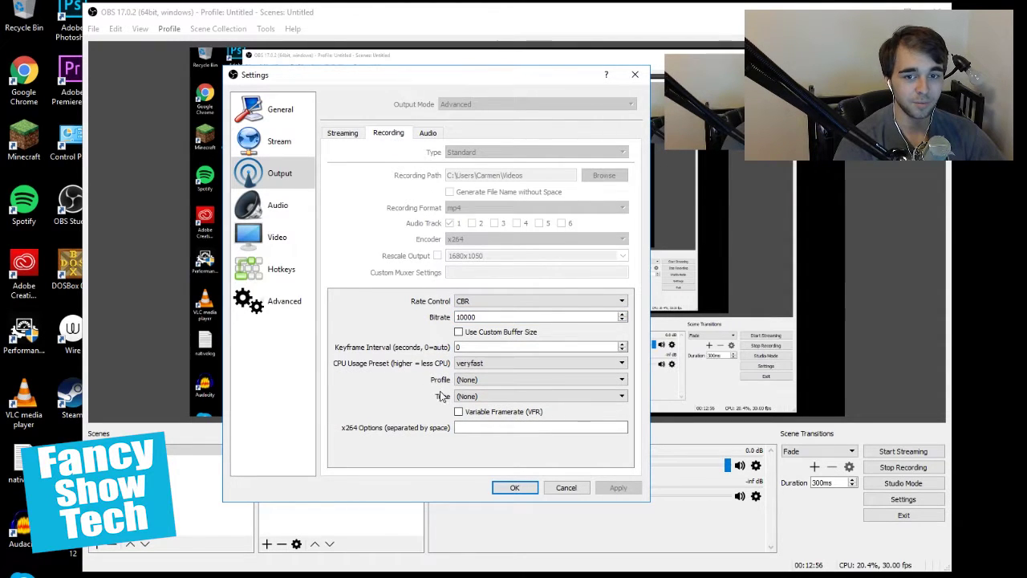
{"action": "left_click", "coordinate": [428, 134]}
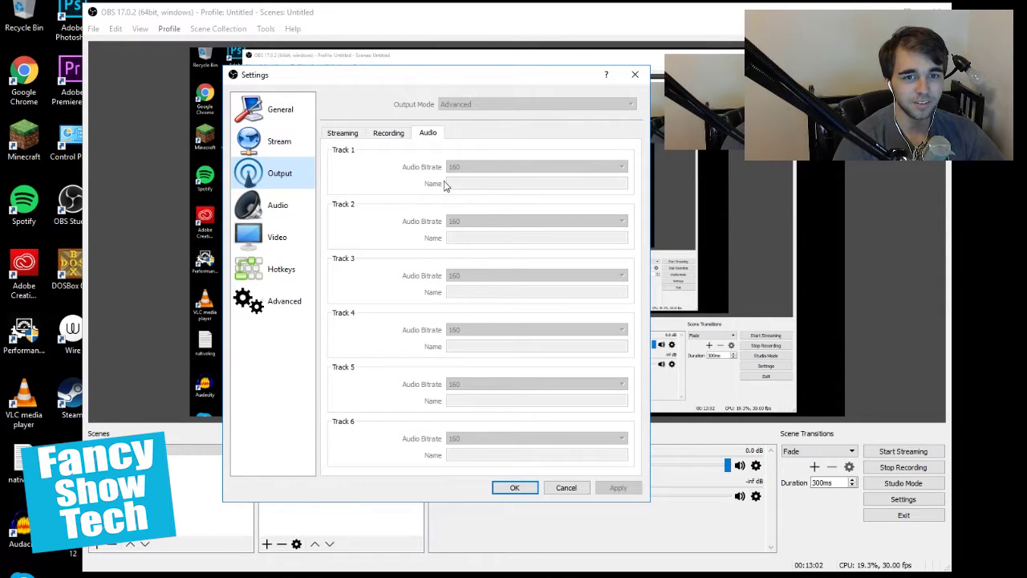
{"action": "left_click", "coordinate": [353, 135]}
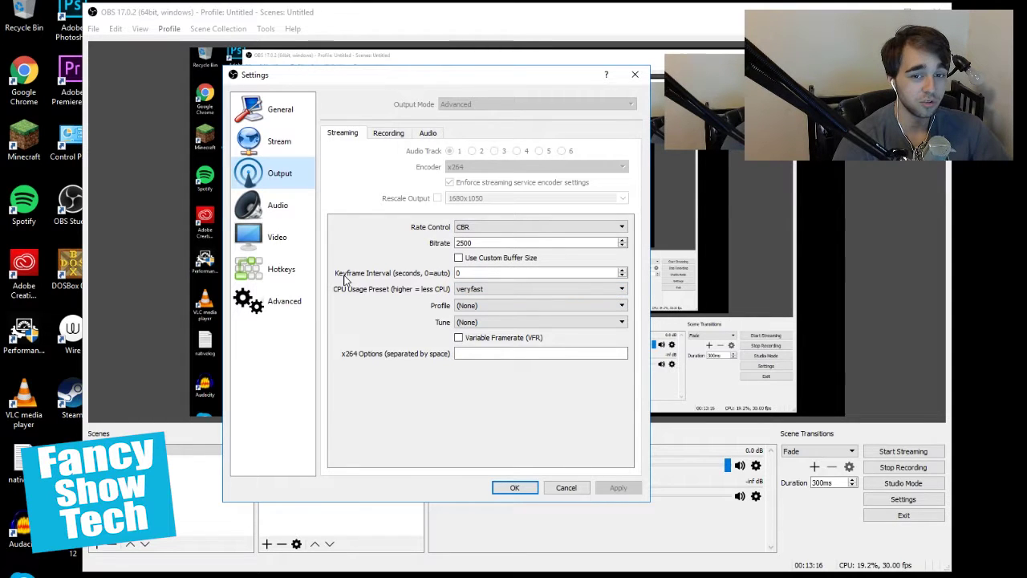
Check the x264 encoder keeps Profile (None), veryfast CPU preset and 2500 bitrate
{"action": "left_click", "coordinate": [465, 308]}
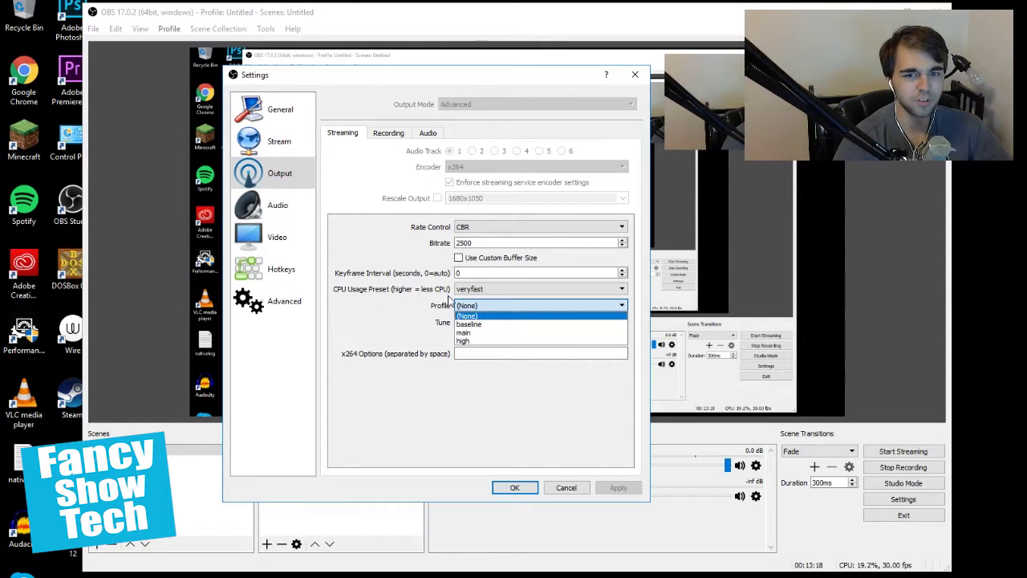
{"action": "left_click", "coordinate": [449, 300]}
{"action": "left_click", "coordinate": [484, 289]}
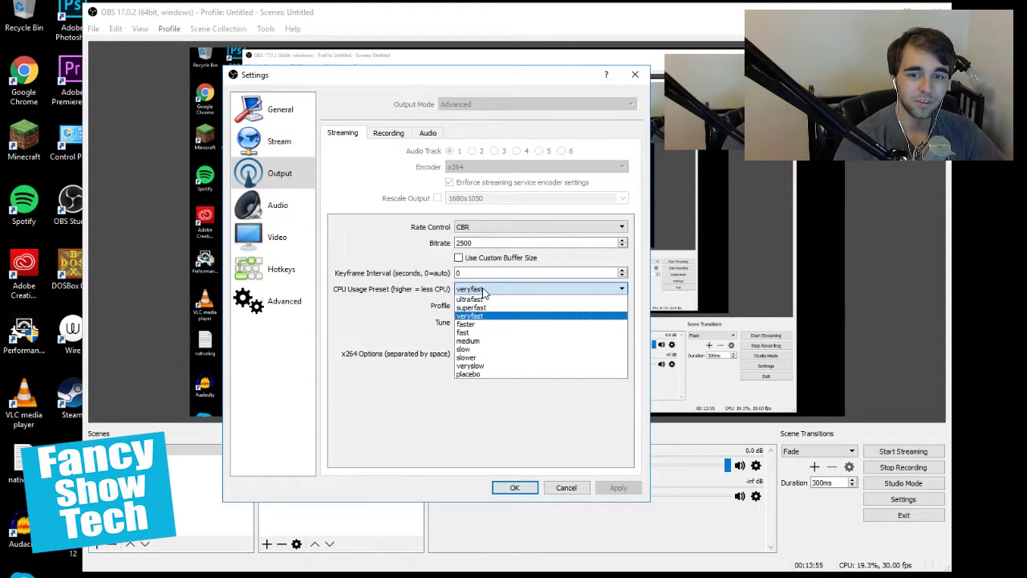
{"action": "left_click", "coordinate": [484, 293]}
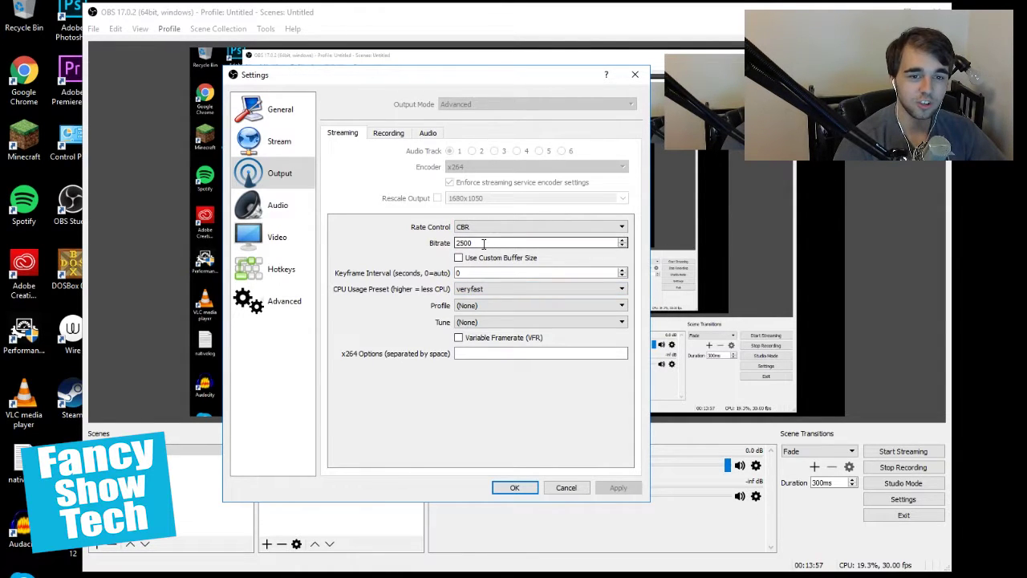
{"action": "left_click", "coordinate": [484, 243]}
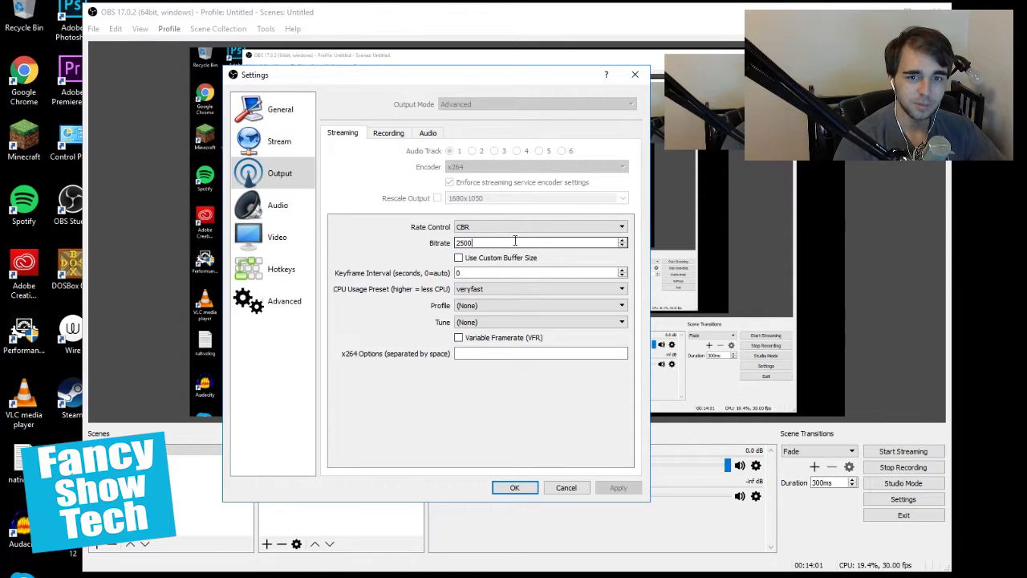
{"action": "left_click", "coordinate": [491, 291]}
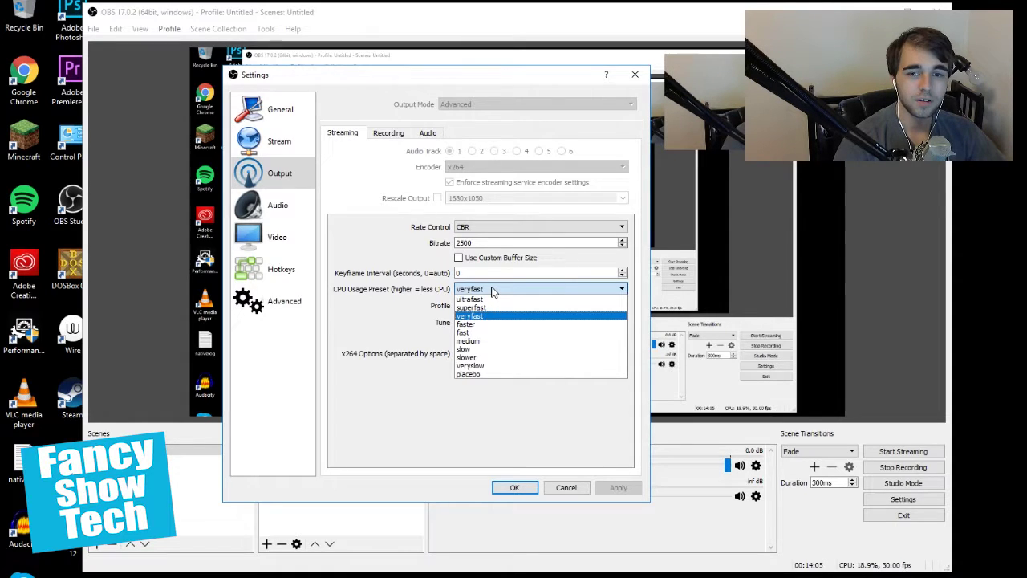
{"action": "left_click", "coordinate": [493, 291]}
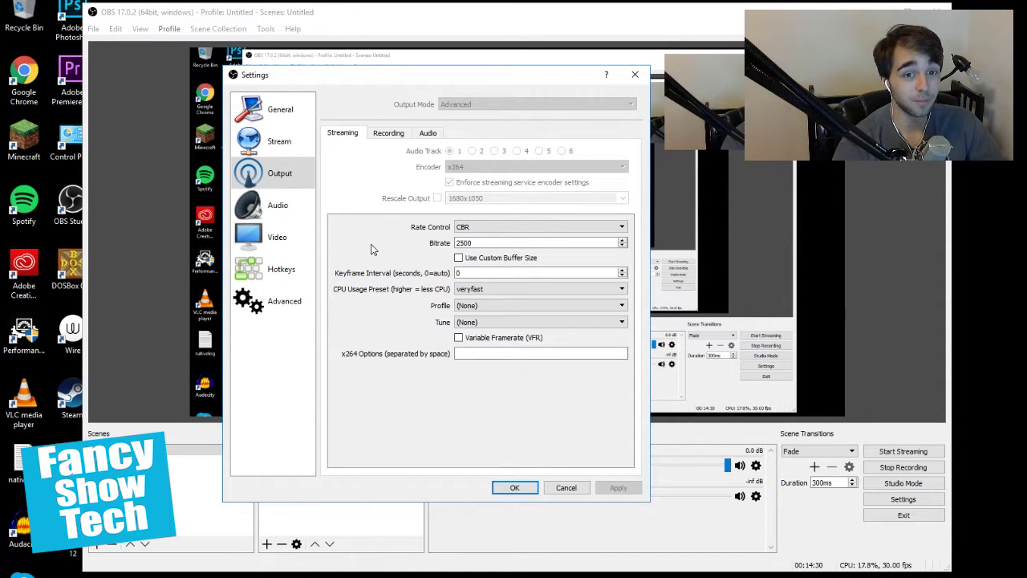
Browse the Stream page's service list several times, leaving Twitch selected
{"action": "left_click", "coordinate": [273, 148]}
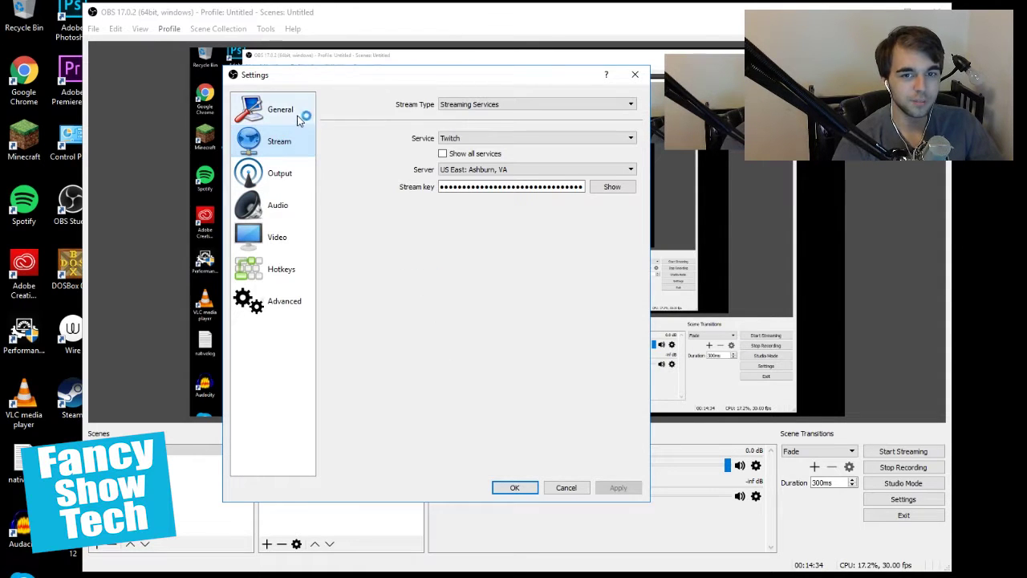
{"action": "left_click", "coordinate": [470, 138]}
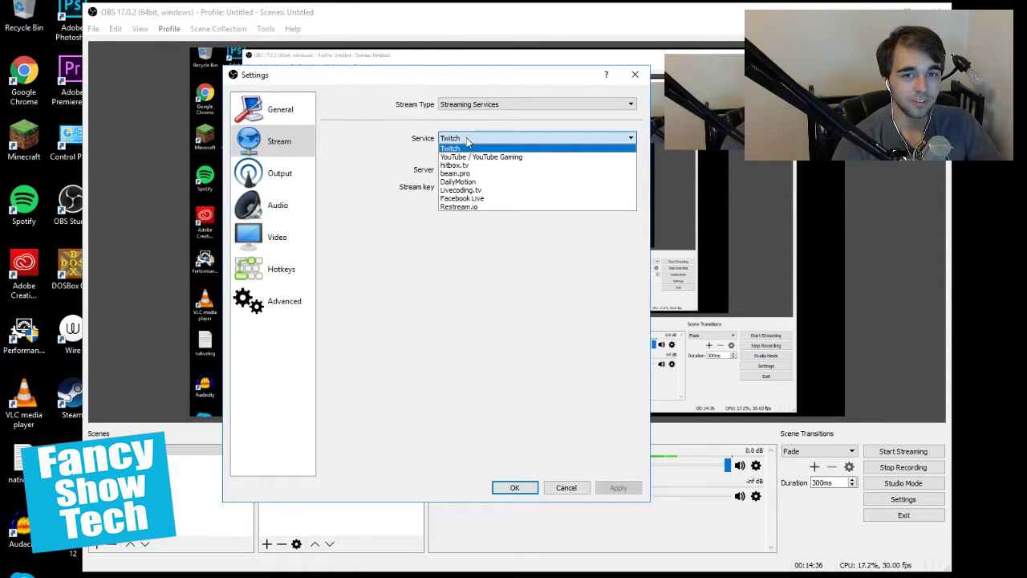
{"action": "left_click", "coordinate": [468, 140]}
{"action": "left_click", "coordinate": [289, 177]}
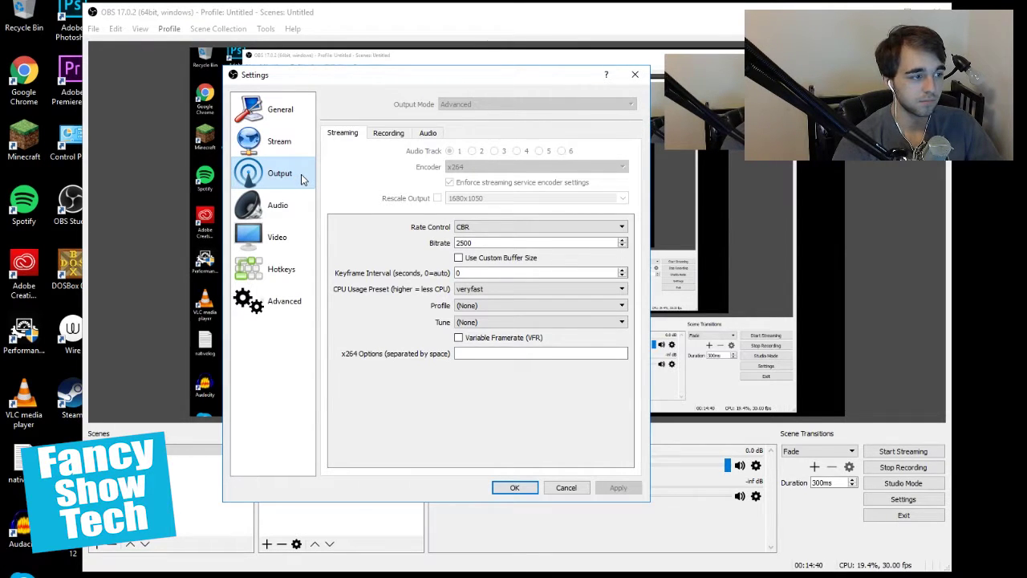
{"action": "left_click", "coordinate": [277, 141]}
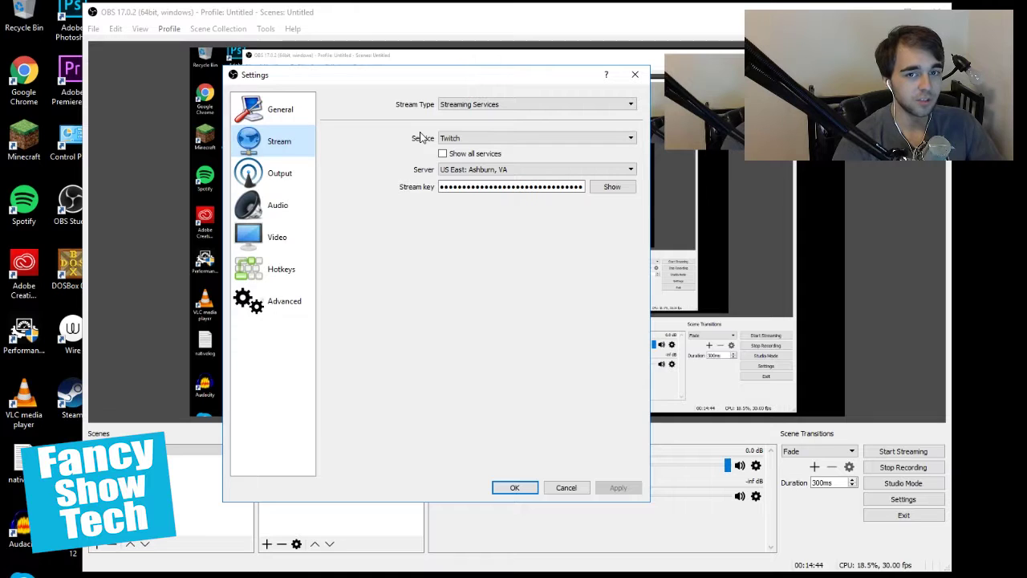
{"action": "left_click", "coordinate": [447, 138]}
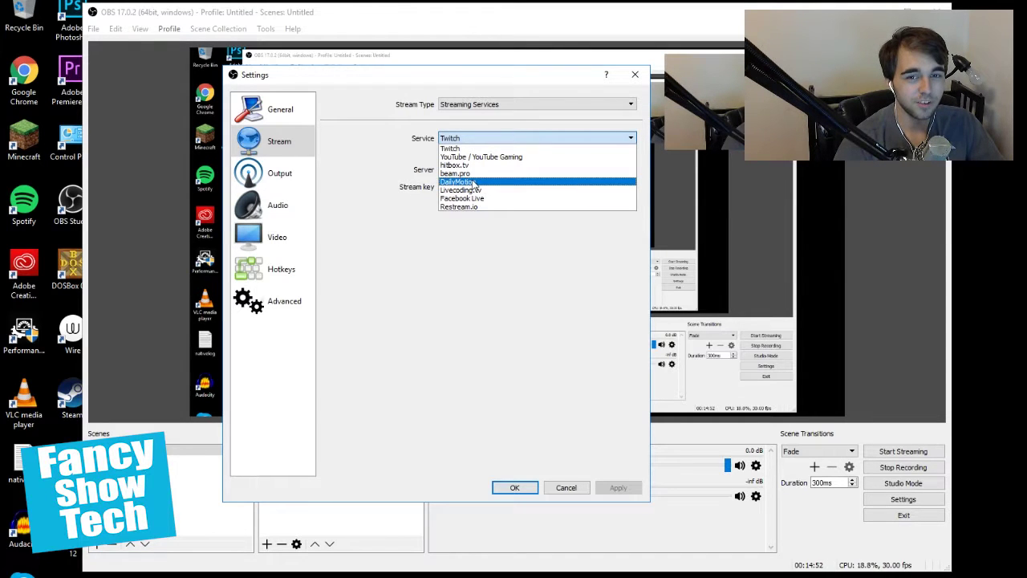
{"action": "left_click", "coordinate": [373, 186]}
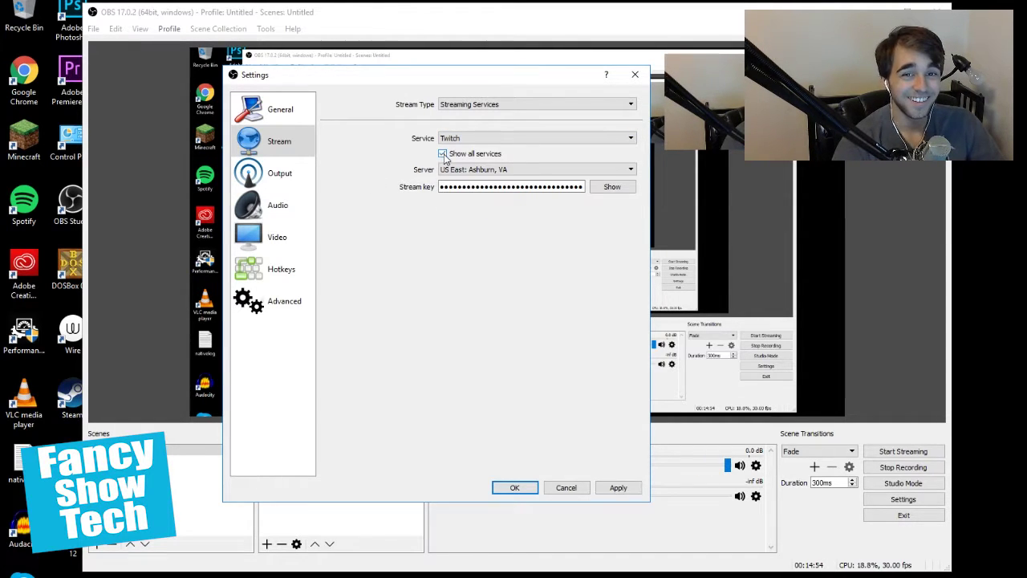
{"action": "left_click", "coordinate": [480, 140]}
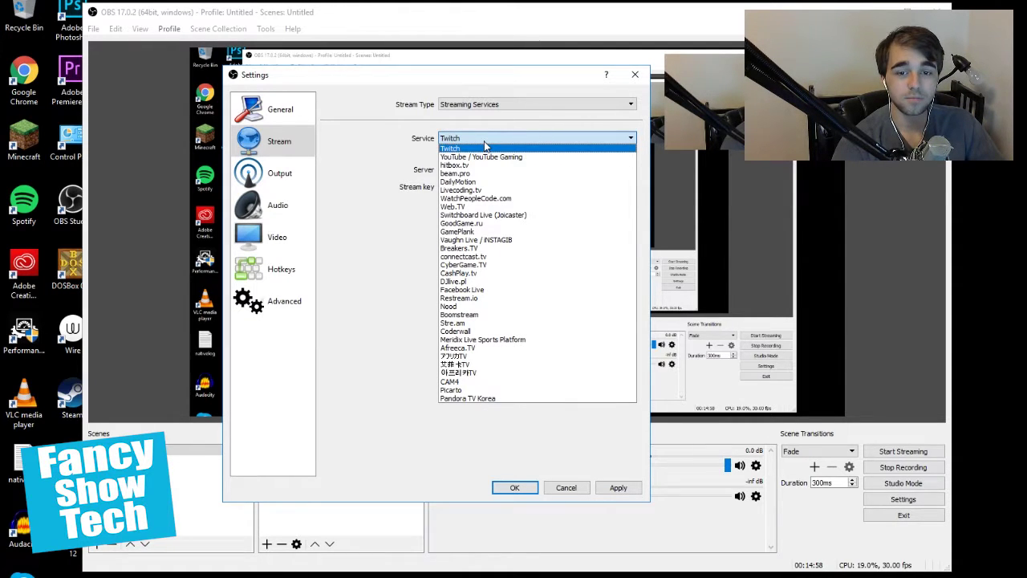
{"action": "left_click", "coordinate": [484, 144]}
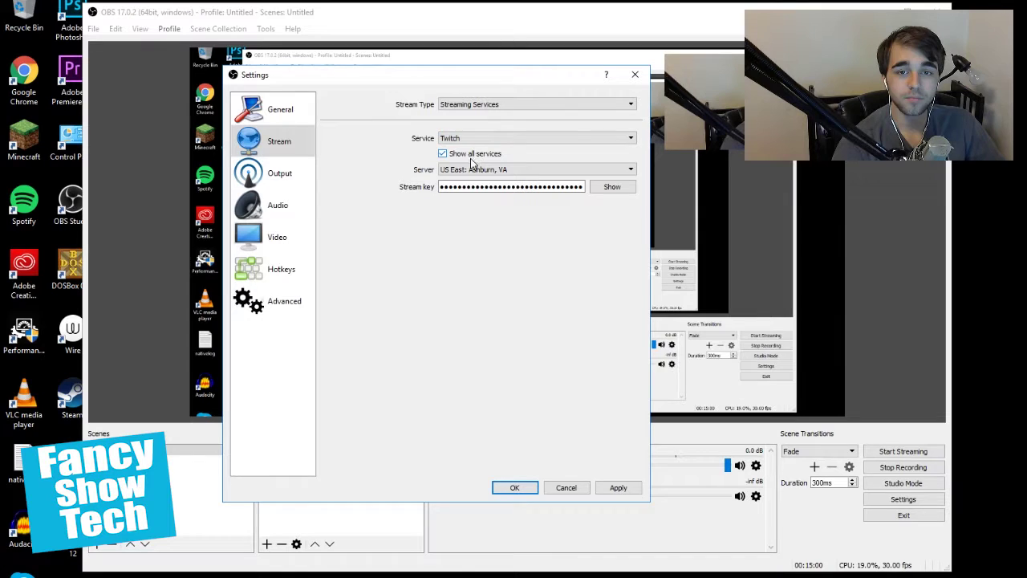
Keep Streaming Services as the stream type and view the full service list, keeping Twitch
{"action": "left_click", "coordinate": [484, 106]}
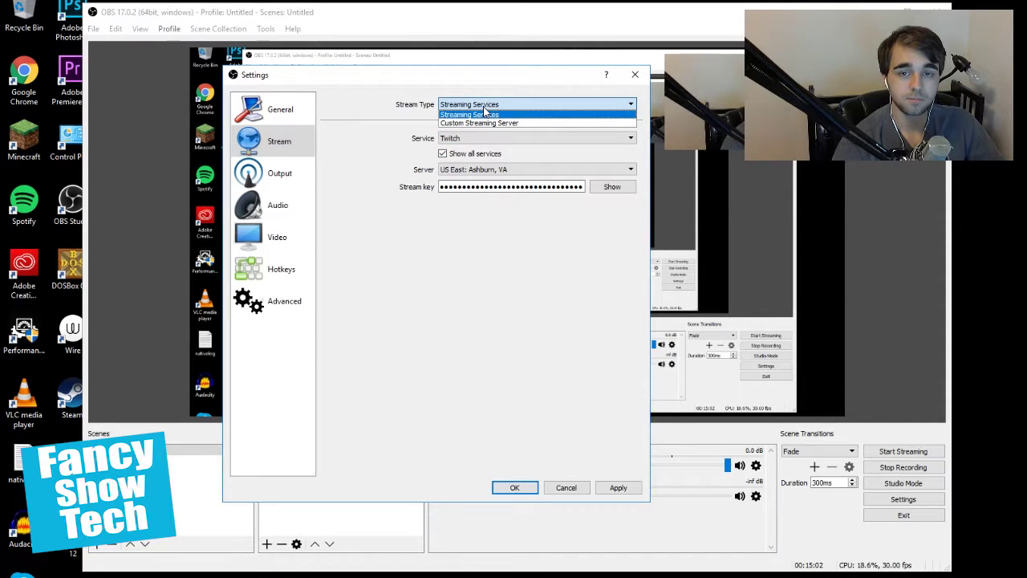
{"action": "left_click", "coordinate": [485, 113]}
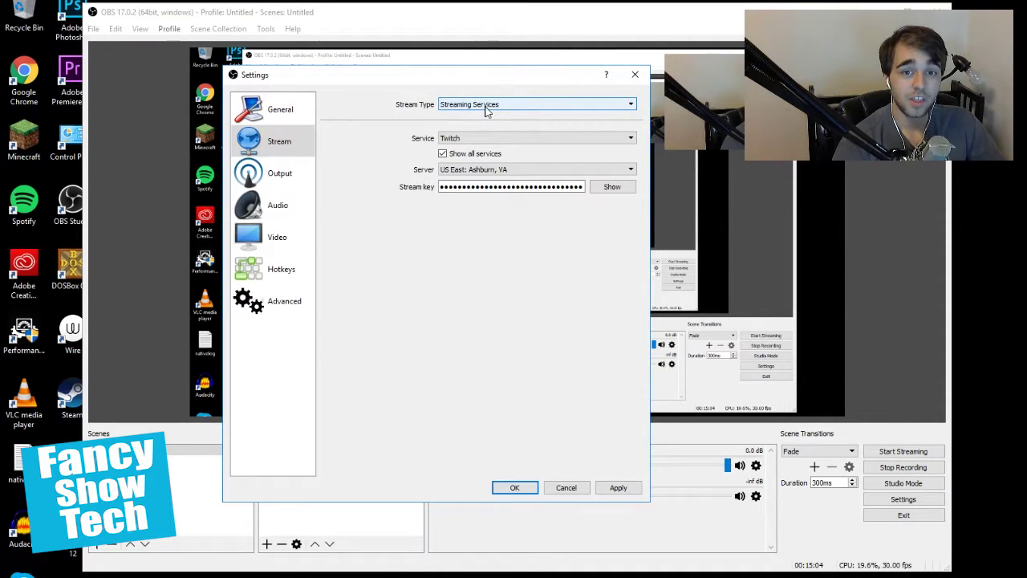
{"action": "left_click", "coordinate": [485, 106]}
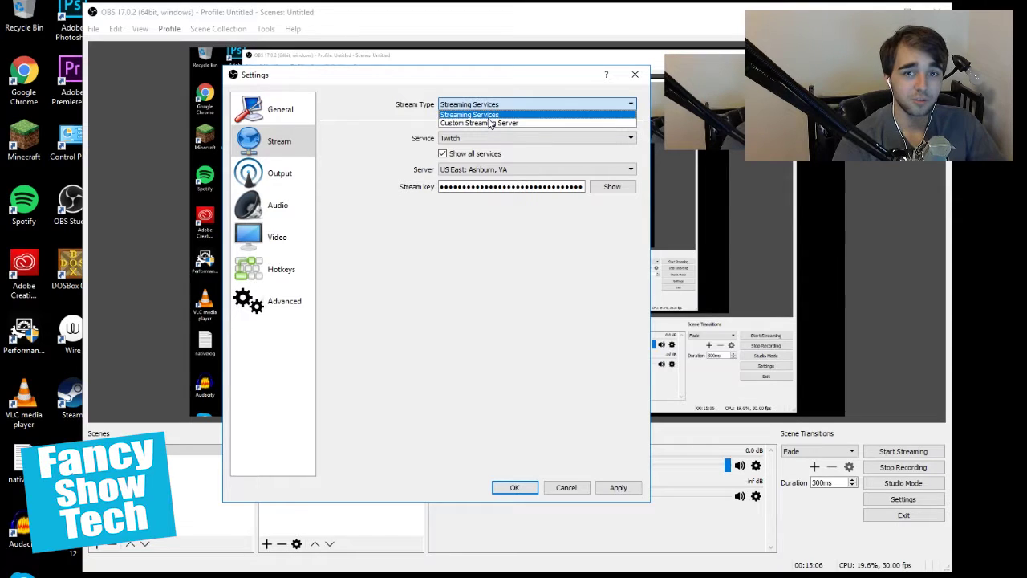
{"action": "left_click", "coordinate": [433, 126]}
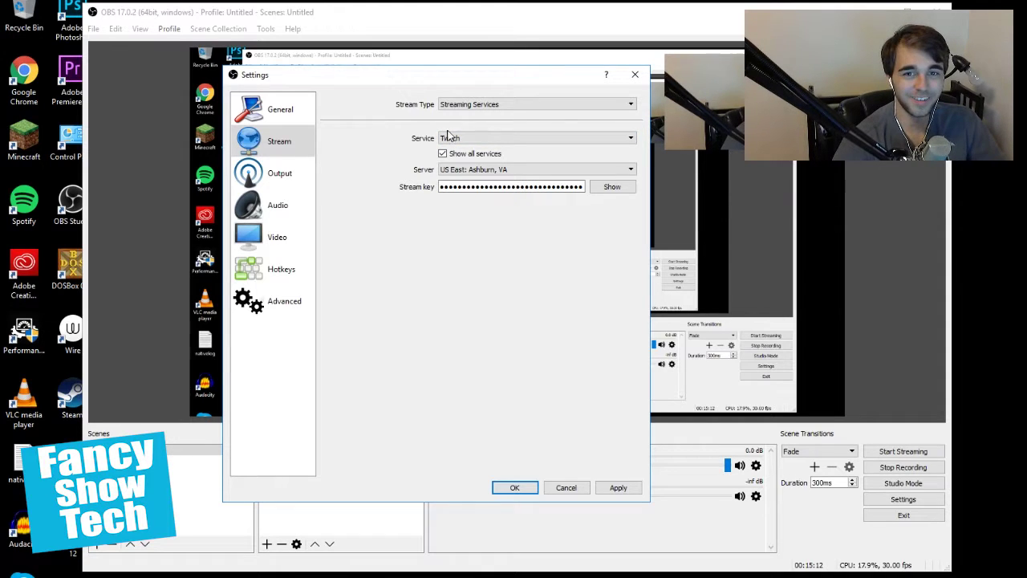
{"action": "left_click", "coordinate": [451, 141]}
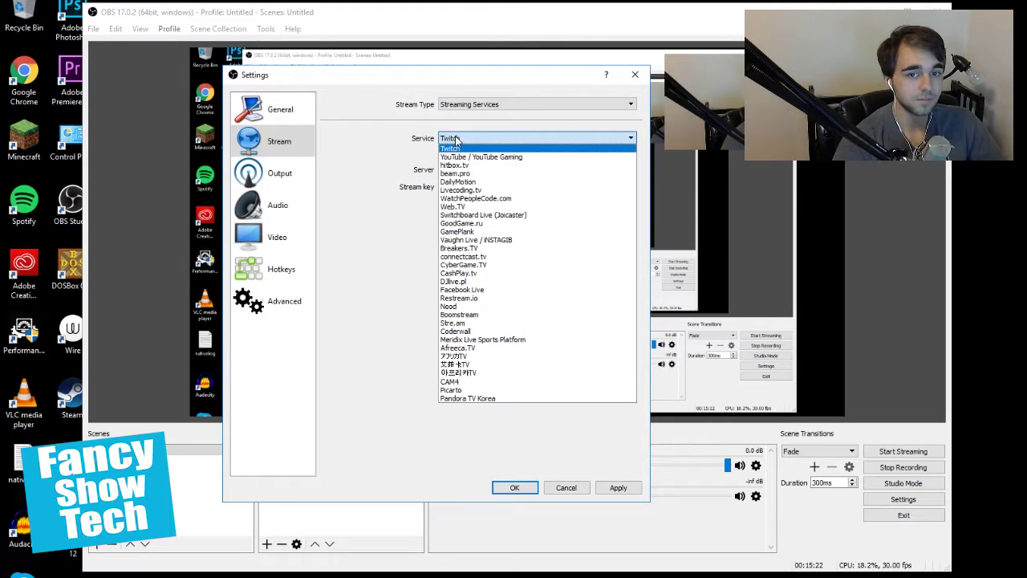
{"action": "left_click", "coordinate": [455, 140]}
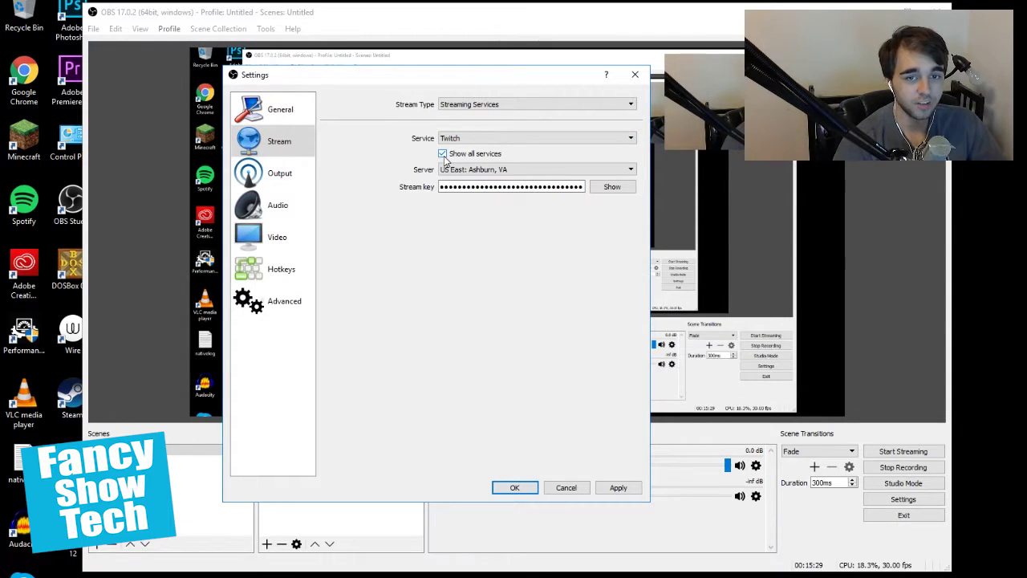
Shorten the service list to common services and keep Twitch with the US East: Ashburn, VA server
{"action": "left_click", "coordinate": [451, 142]}
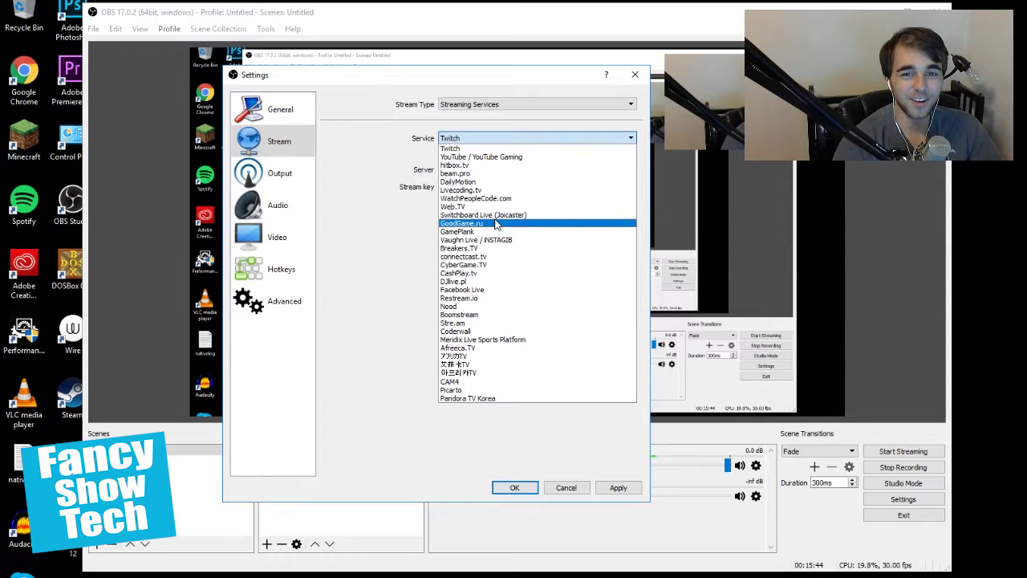
{"action": "left_click", "coordinate": [451, 149]}
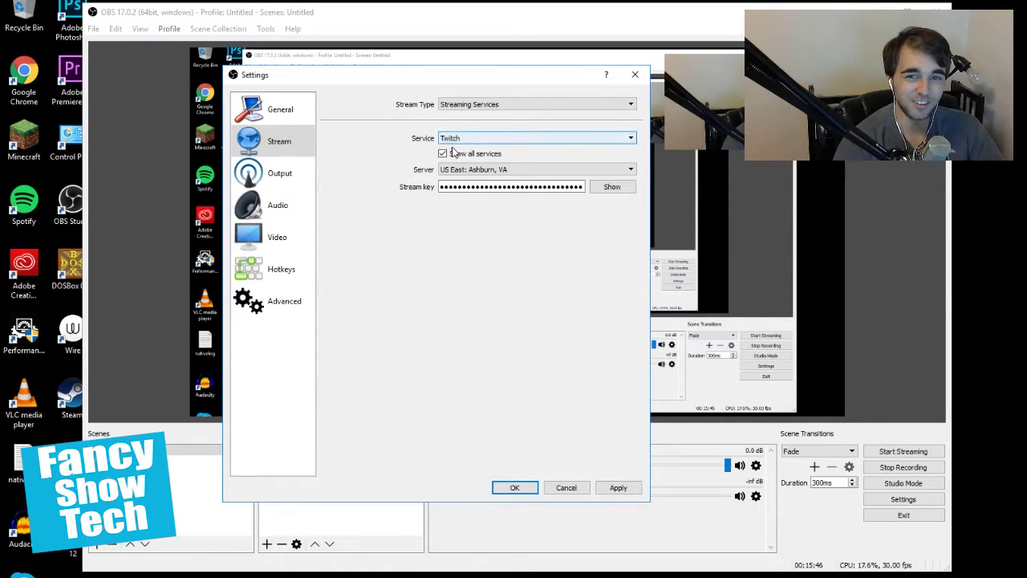
{"action": "left_click", "coordinate": [442, 153]}
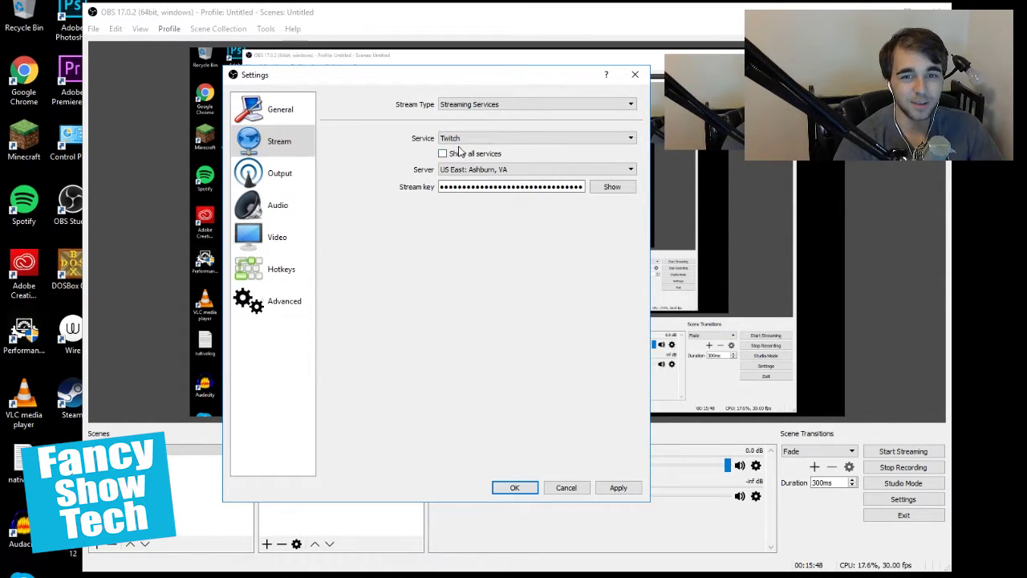
{"action": "left_click", "coordinate": [459, 139]}
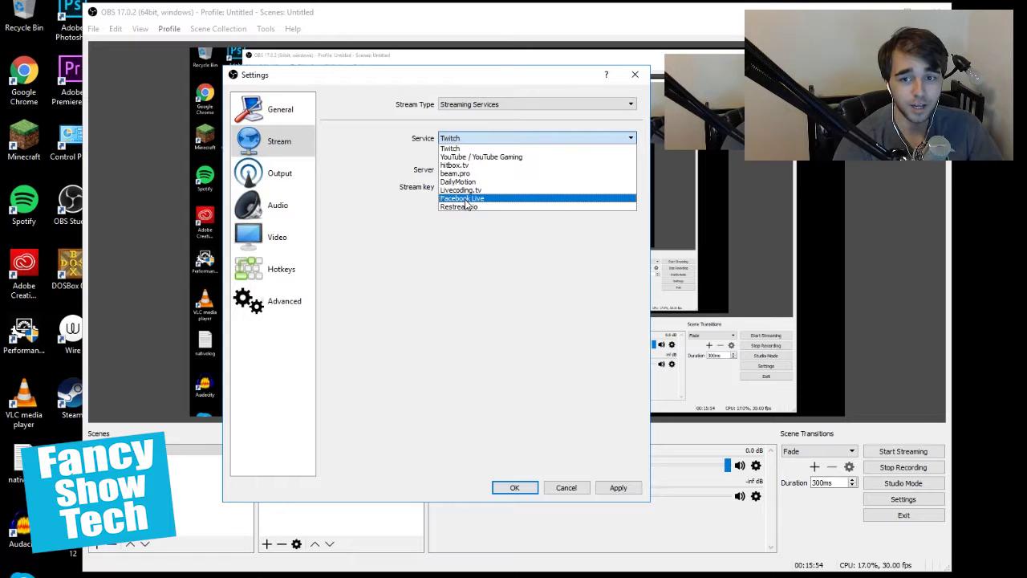
{"action": "left_click", "coordinate": [376, 267]}
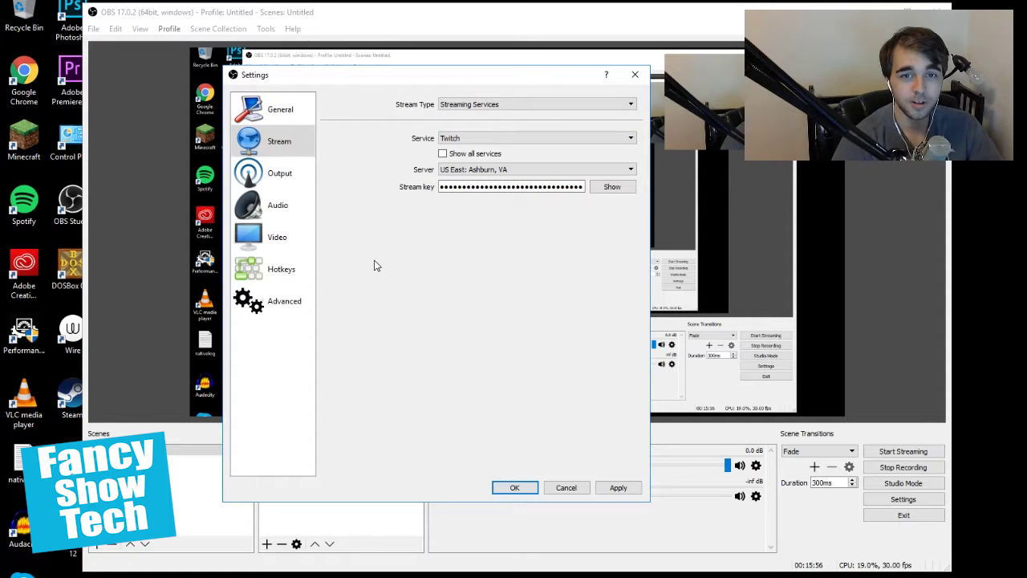
On the General page, keep English as the language and the Default theme
{"action": "left_click", "coordinate": [257, 107]}
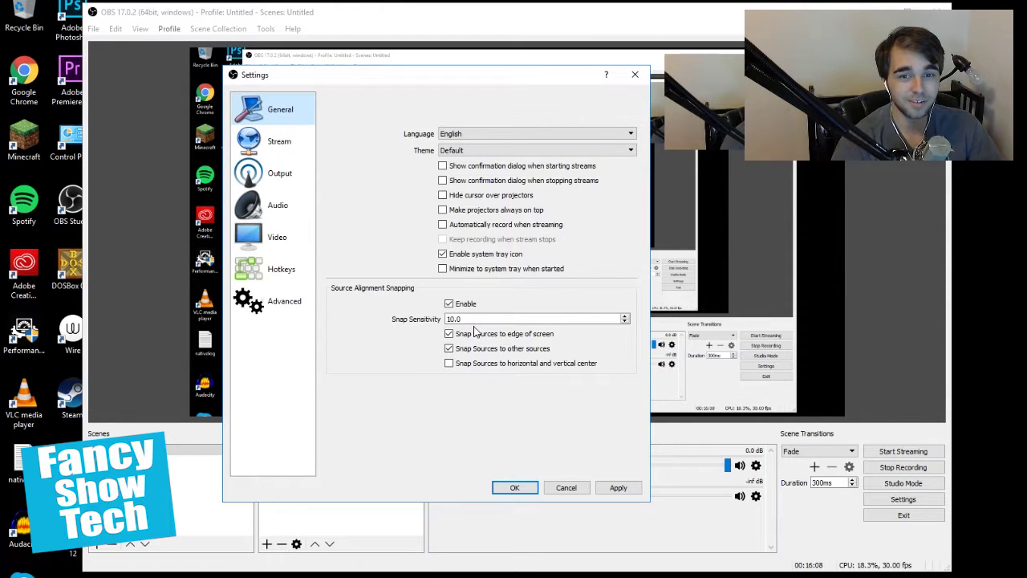
{"action": "left_click", "coordinate": [463, 135]}
{"action": "left_click", "coordinate": [463, 135]}
{"action": "left_click", "coordinate": [482, 151]}
{"action": "left_click", "coordinate": [482, 164]}
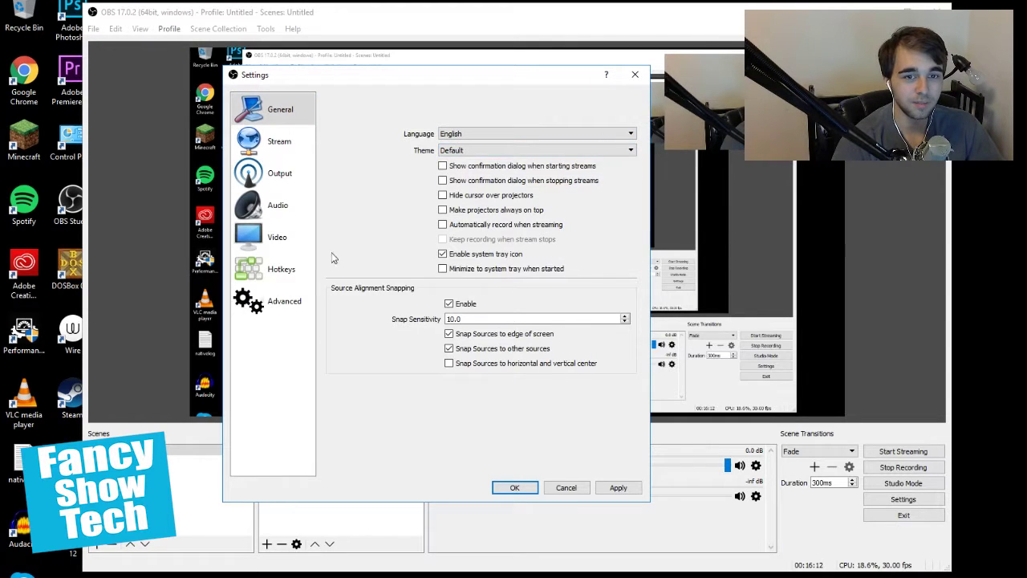
Scroll through the Hotkeys list, which has no hotkeys assigned
{"action": "left_click", "coordinate": [285, 275]}
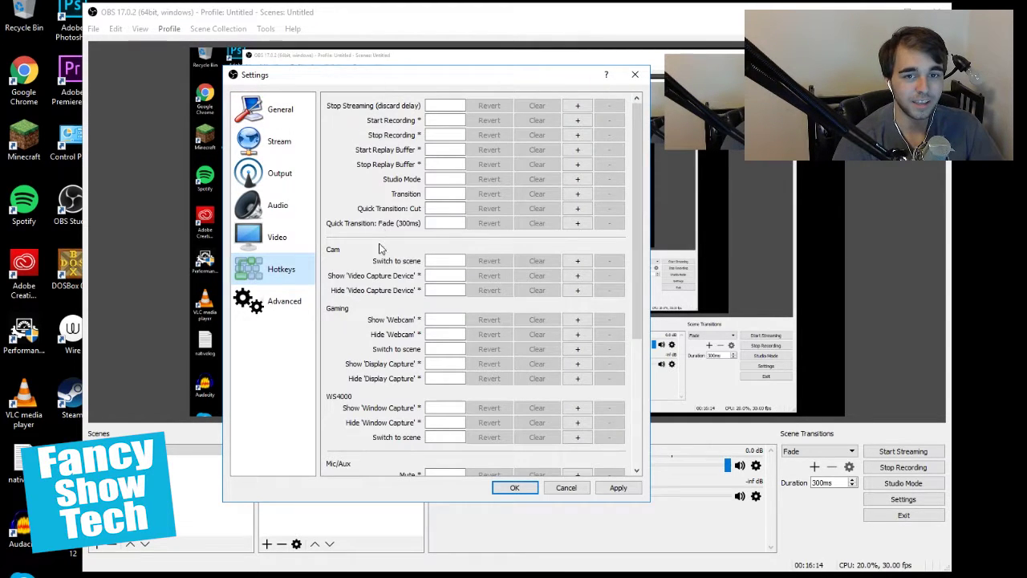
{"action": "scroll", "coordinate": [381, 456], "scroll_direction": "down", "scroll_amount": 4}
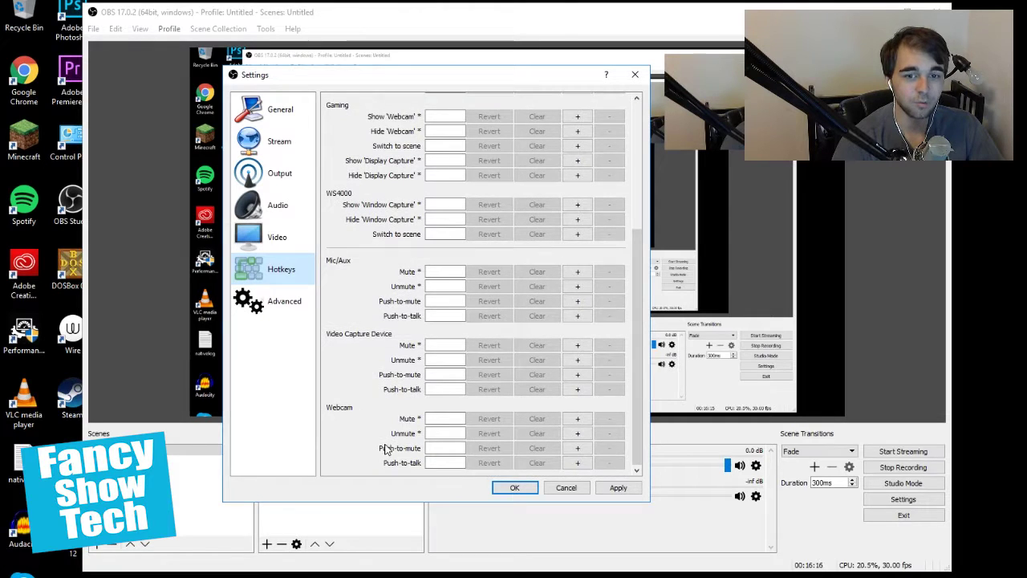
{"action": "scroll", "coordinate": [387, 448], "scroll_direction": "up", "scroll_amount": 3}
{"action": "scroll", "coordinate": [398, 441], "scroll_direction": "up", "scroll_amount": 1}
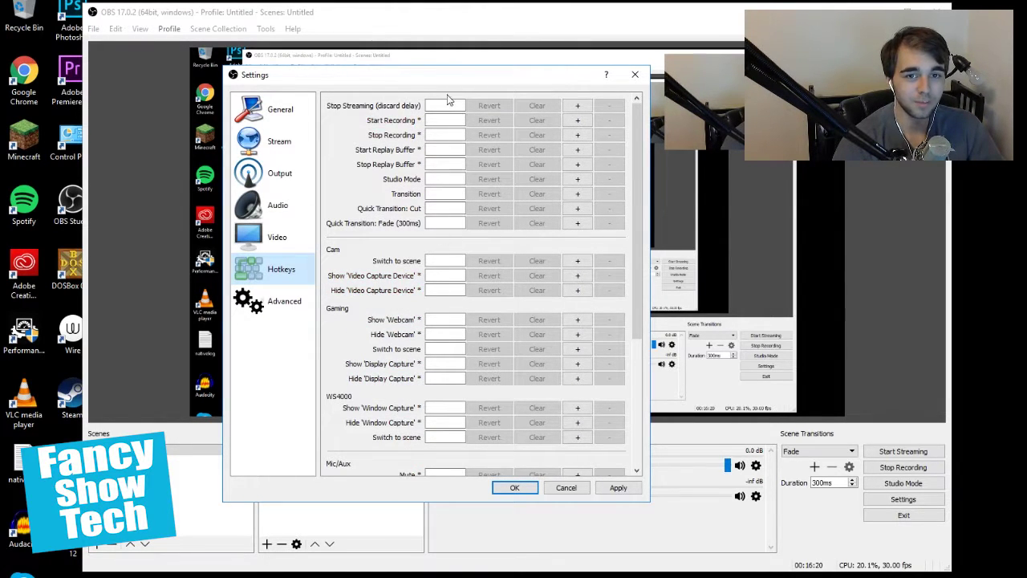
Scroll the Advanced page and inspect the filename formatting codes
{"action": "left_click", "coordinate": [290, 302]}
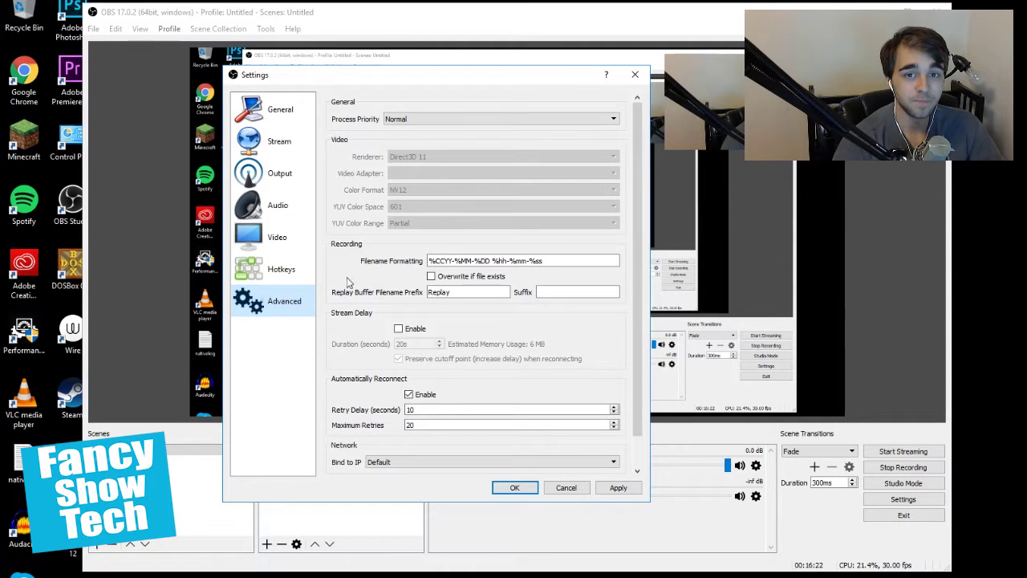
{"action": "scroll", "coordinate": [369, 374], "scroll_direction": "down", "scroll_amount": 1}
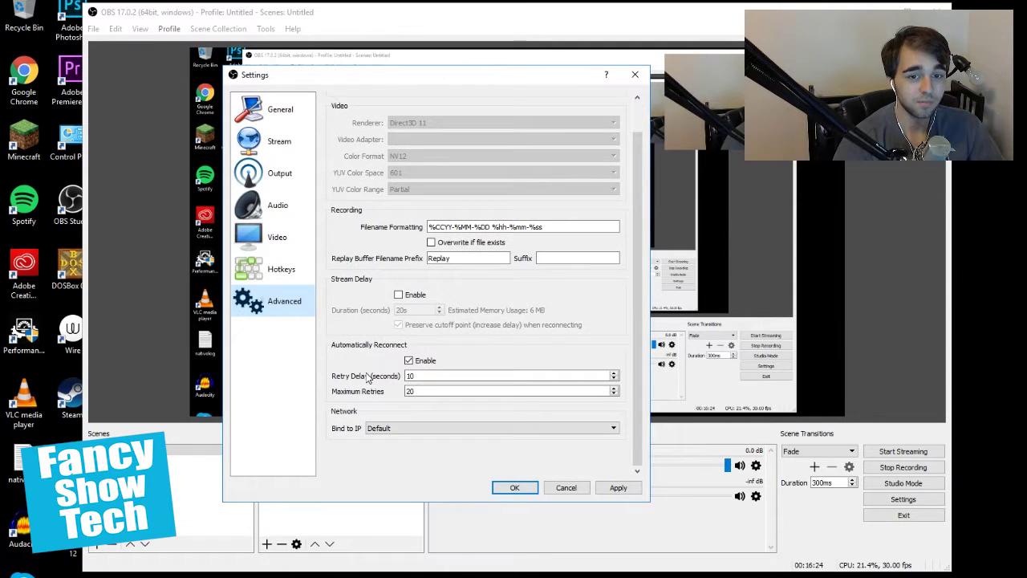
{"action": "scroll", "coordinate": [367, 379], "scroll_direction": "up", "scroll_amount": 1}
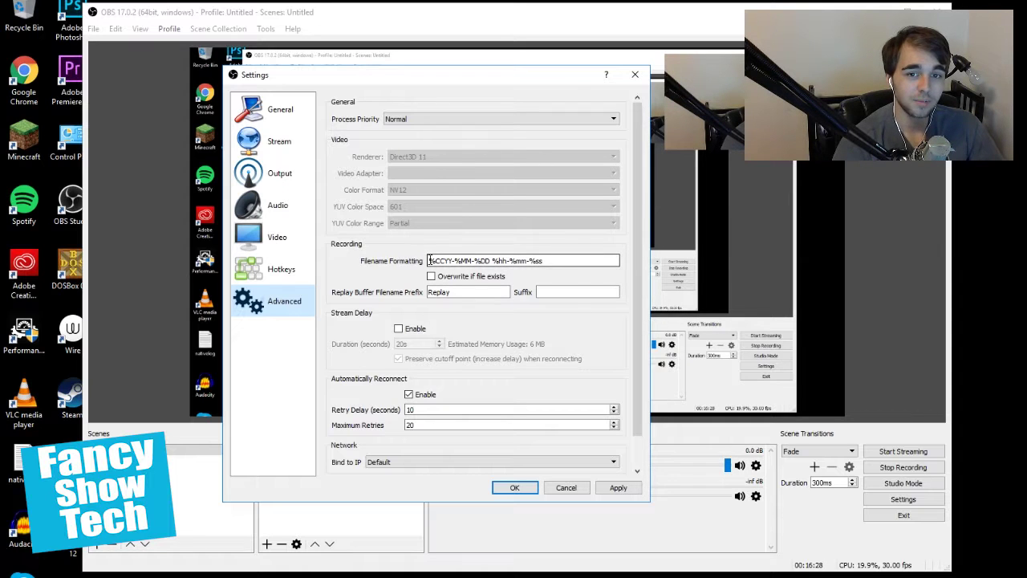
{"action": "left_click", "coordinate": [455, 261]}
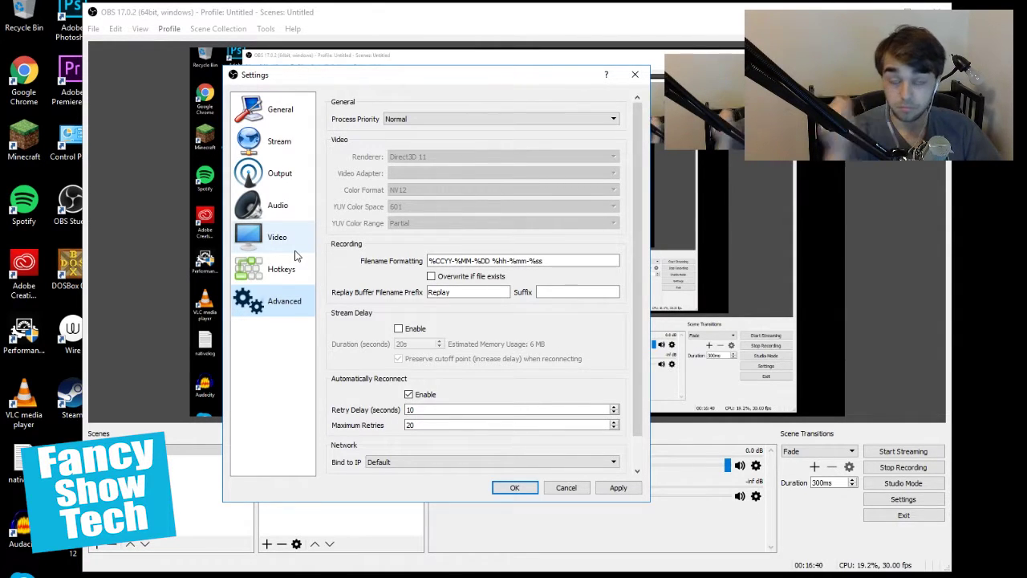
Keep Default IP binding and Normal process priority on the Advanced page
{"action": "scroll", "coordinate": [382, 275], "scroll_direction": "down", "scroll_amount": 1}
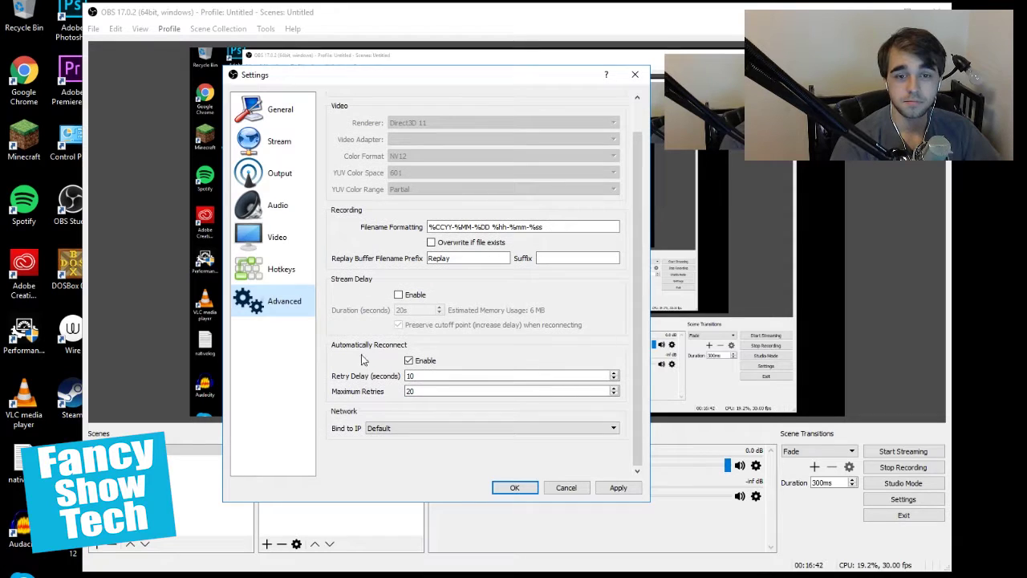
{"action": "left_click", "coordinate": [381, 429]}
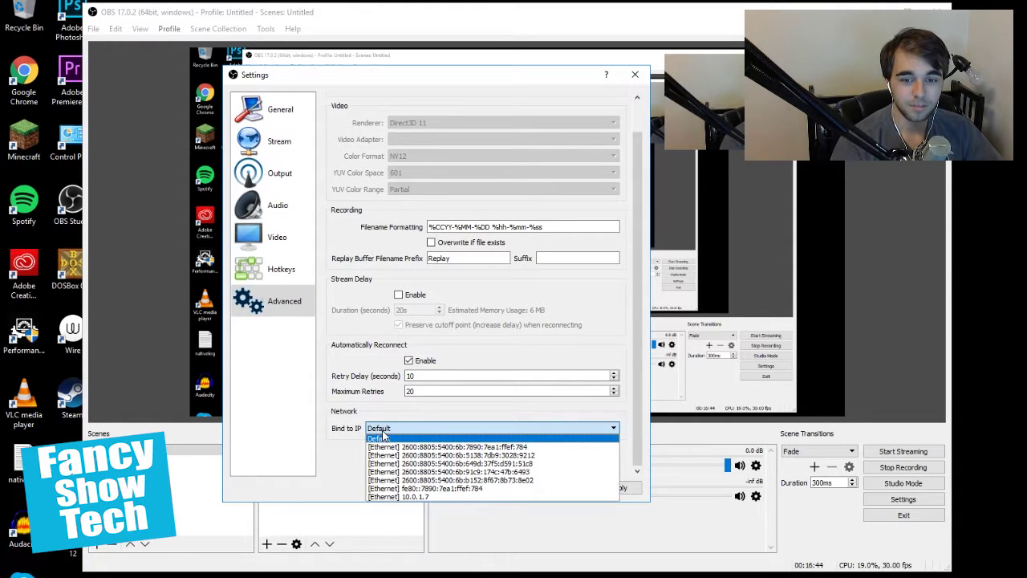
{"action": "left_click", "coordinate": [382, 437]}
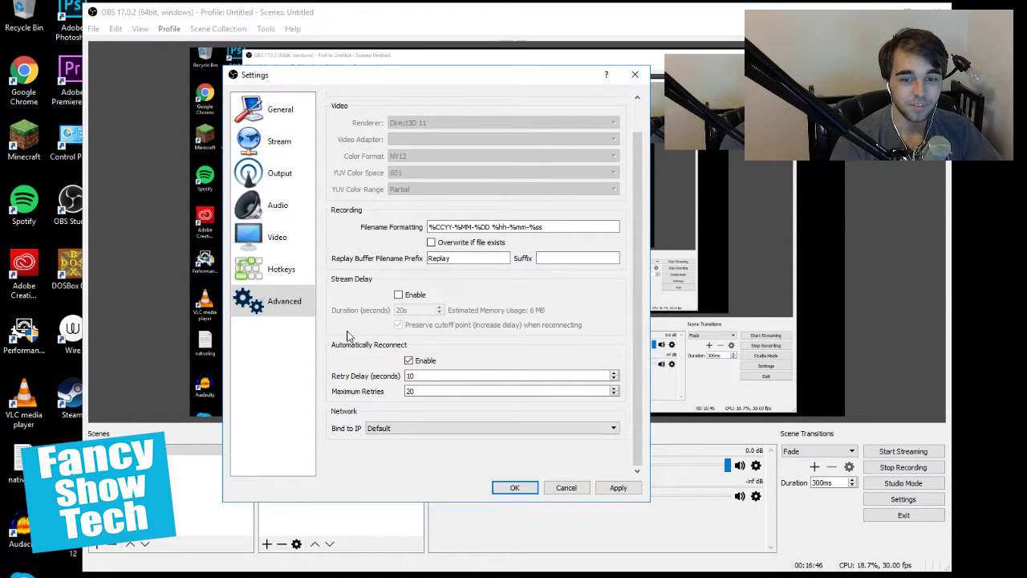
{"action": "scroll", "coordinate": [349, 331], "scroll_direction": "up", "scroll_amount": 1}
{"action": "left_click", "coordinate": [396, 120]}
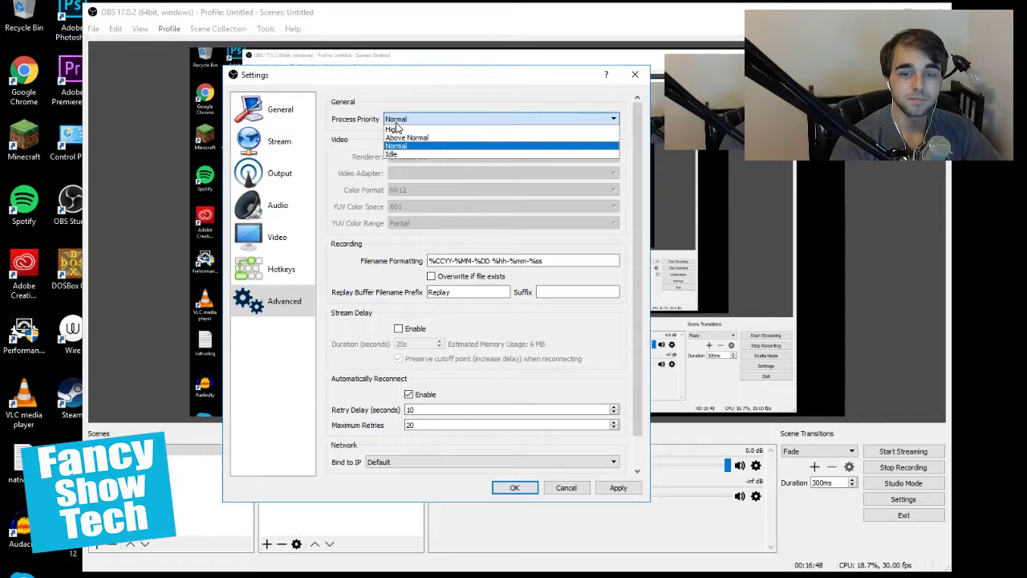
{"action": "left_click", "coordinate": [395, 122]}
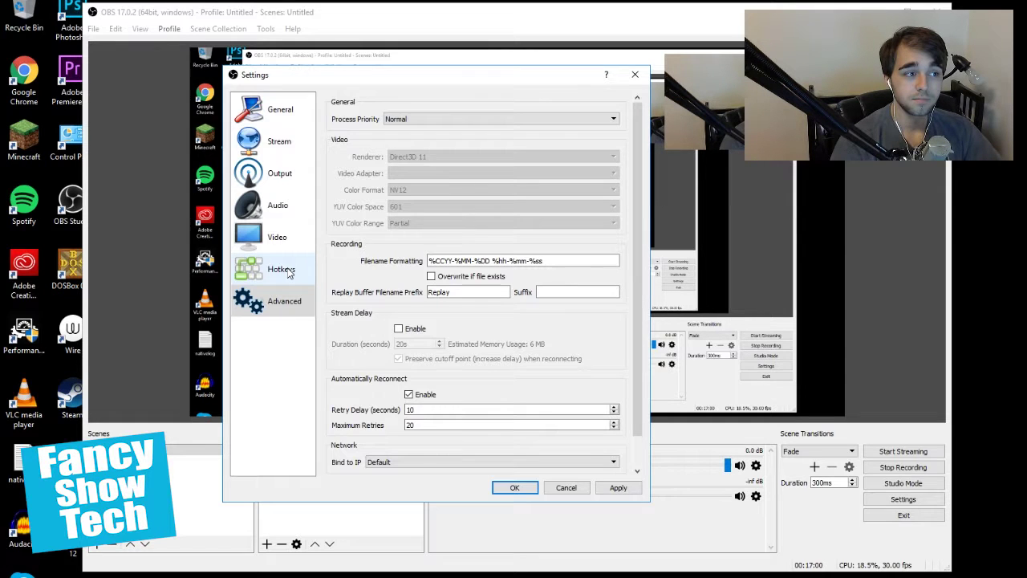
{"action": "left_click", "coordinate": [382, 454]}
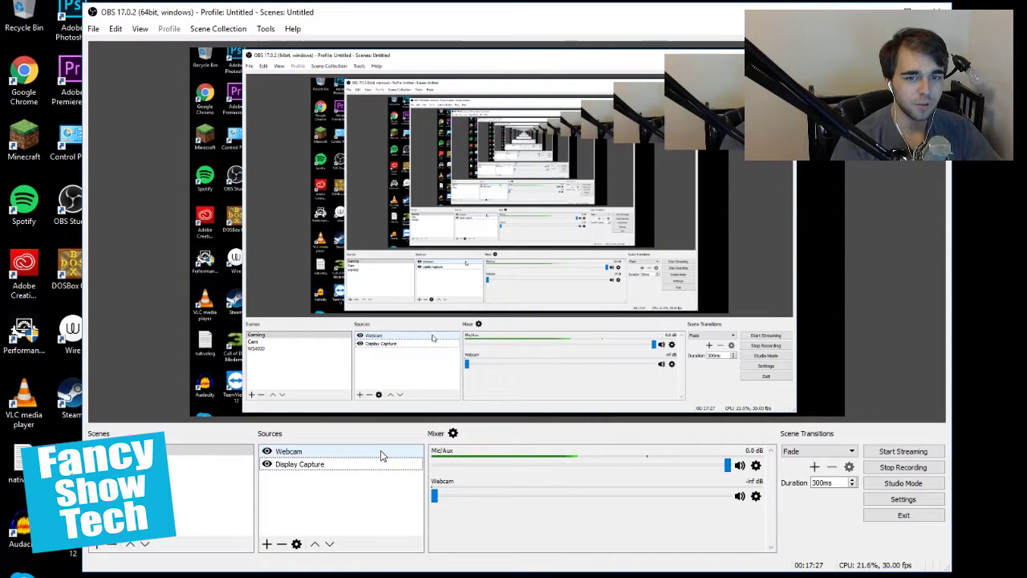
{"action": "right_click", "coordinate": [382, 454]}
{"action": "key", "text": "Escape"}
{"action": "left_click", "coordinate": [335, 464]}
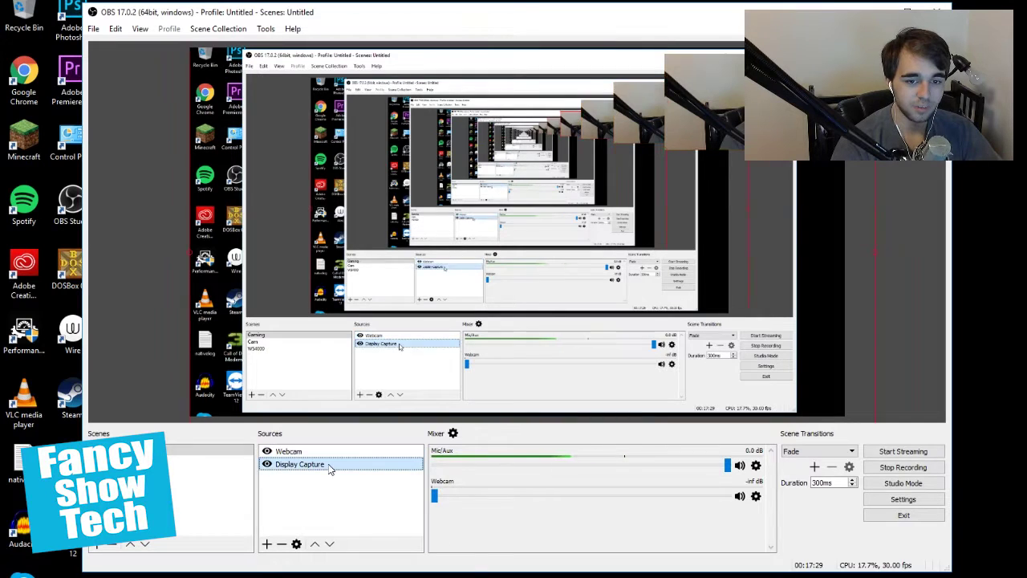
{"action": "right_click", "coordinate": [329, 470]}
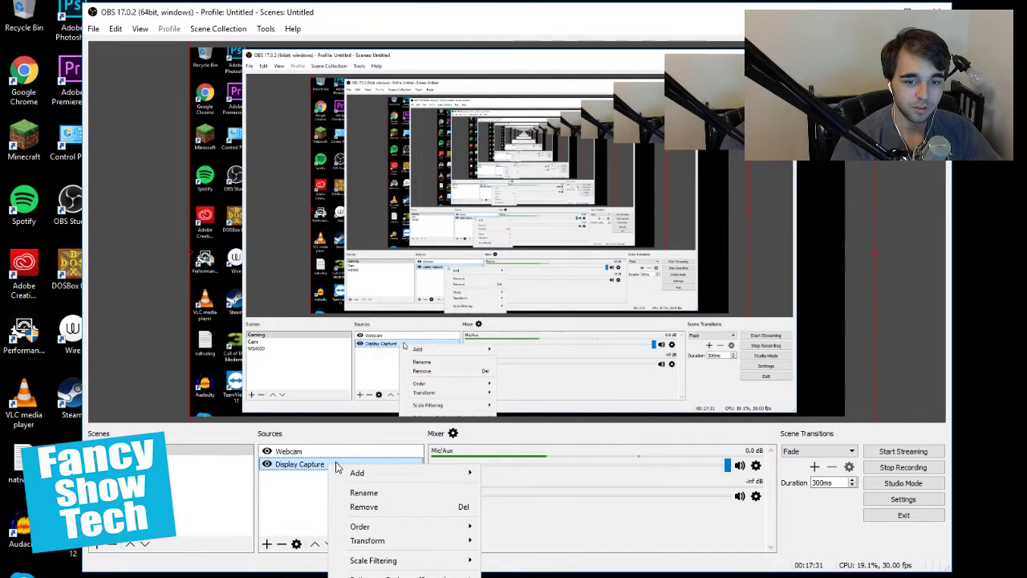
{"action": "left_click", "coordinate": [365, 577]}
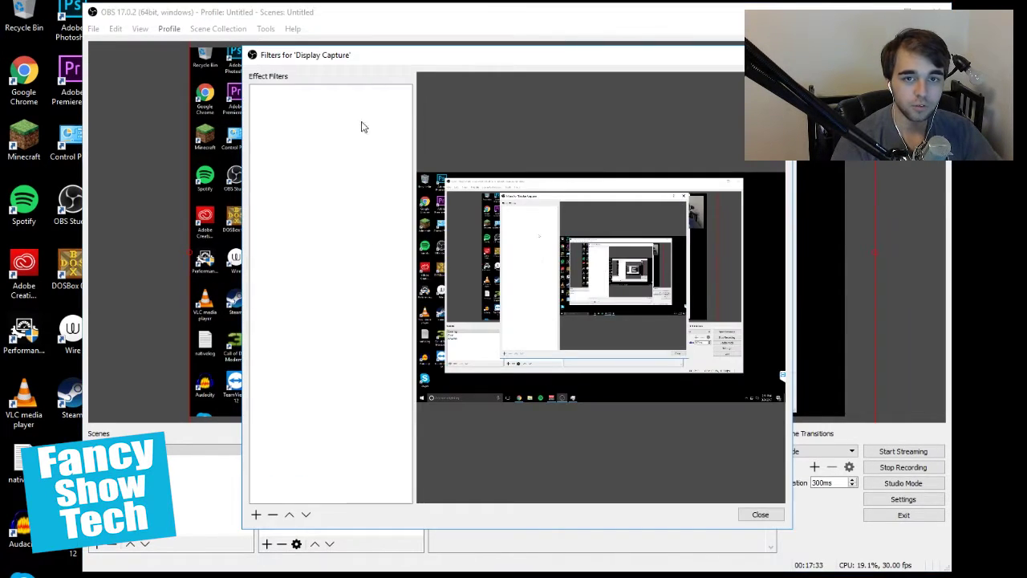
{"action": "left_click", "coordinate": [256, 514]}
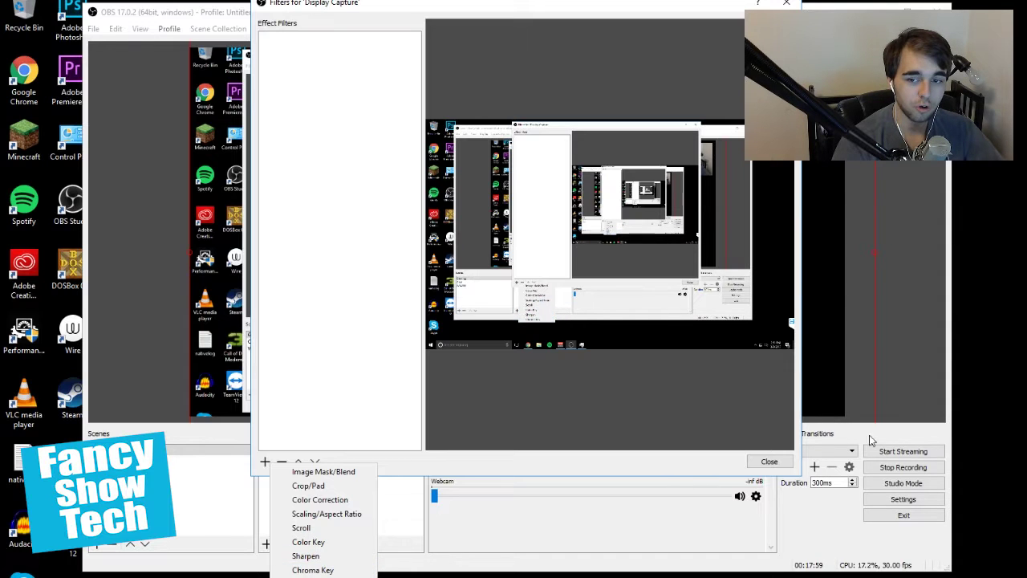
{"action": "left_click", "coordinate": [731, 458]}
{"action": "left_click", "coordinate": [768, 461]}
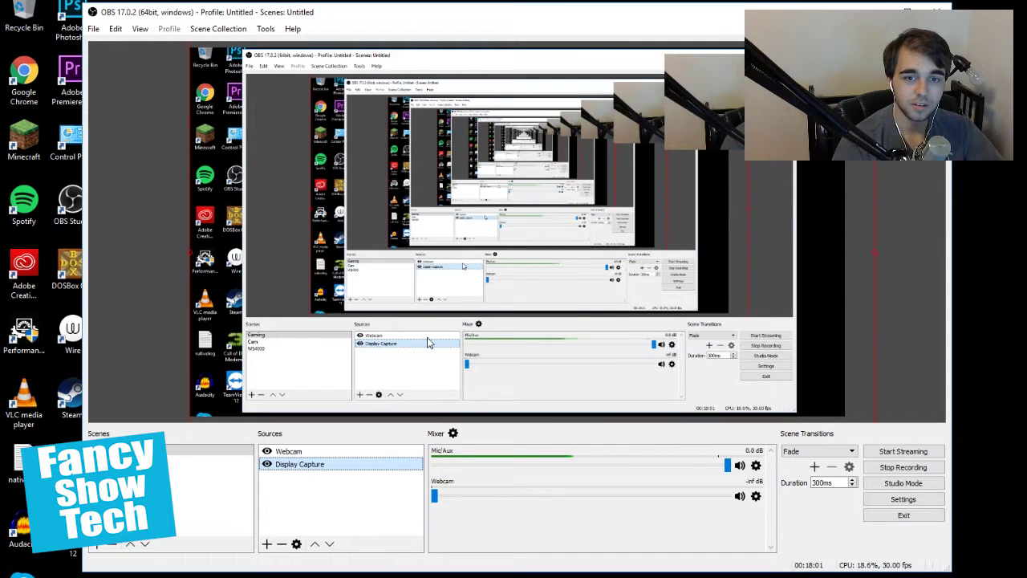
{"action": "left_click", "coordinate": [373, 497]}
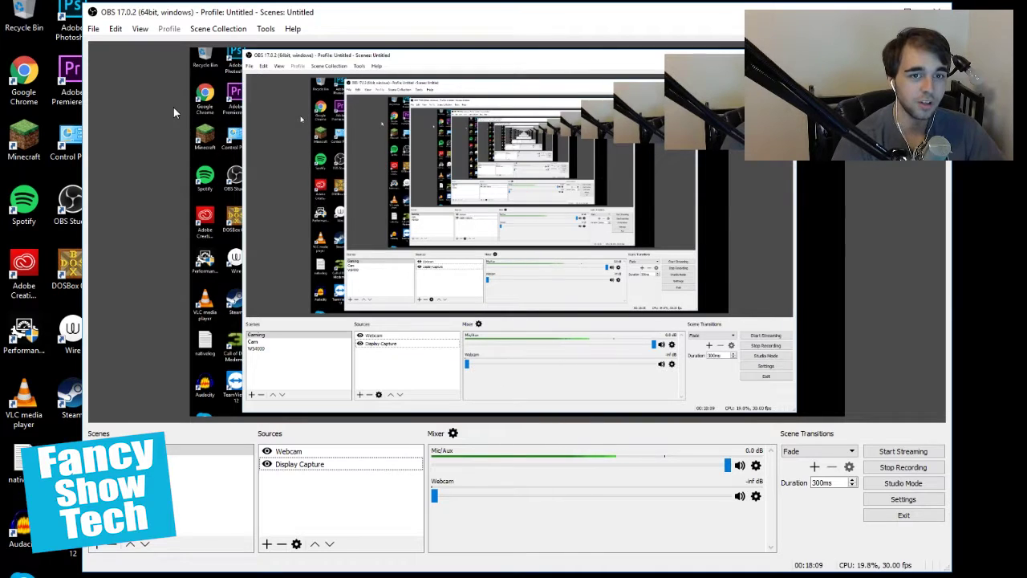
{"action": "left_click", "coordinate": [218, 28]}
{"action": "left_click", "coordinate": [218, 28]}
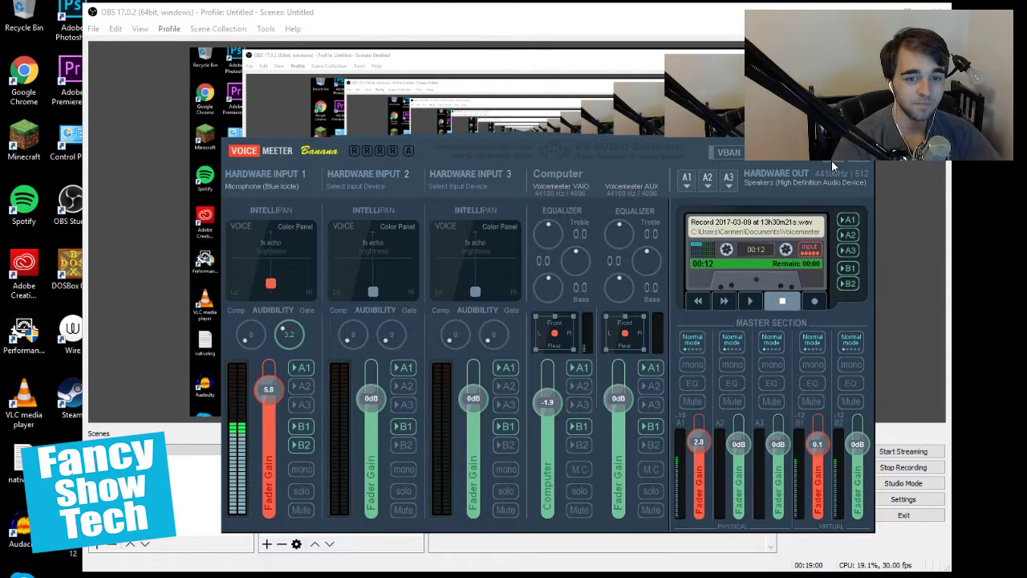
Minimize VoiceMeeter Banana to reveal OBS with the Webcam and Display Capture sources
{"action": "left_click", "coordinate": [832, 160]}
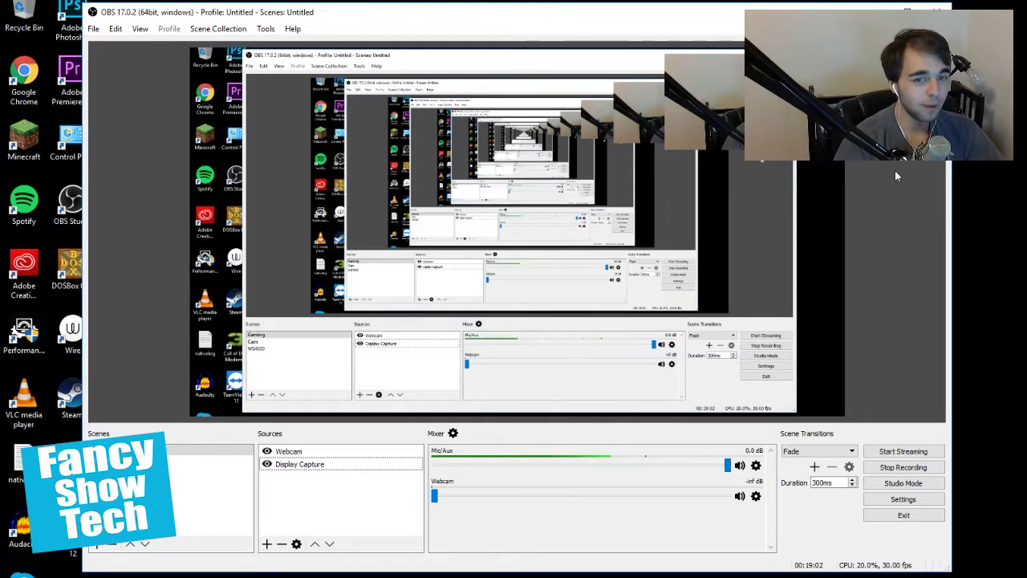